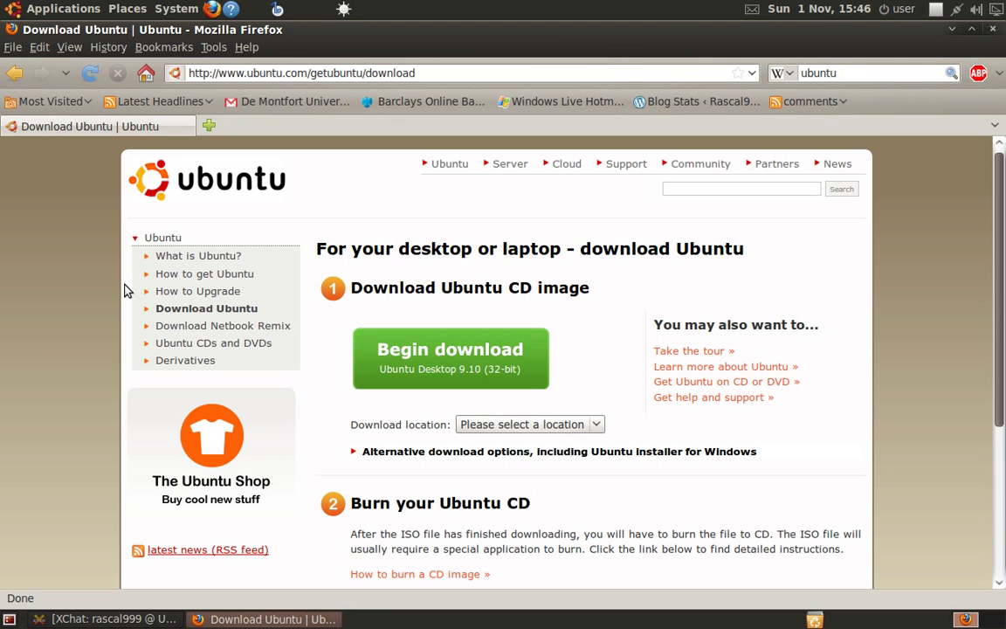
Use the Ubuntu logo to return from the download page to the ubuntu.com home page.
{"action": "left_click", "coordinate": [214, 161]}
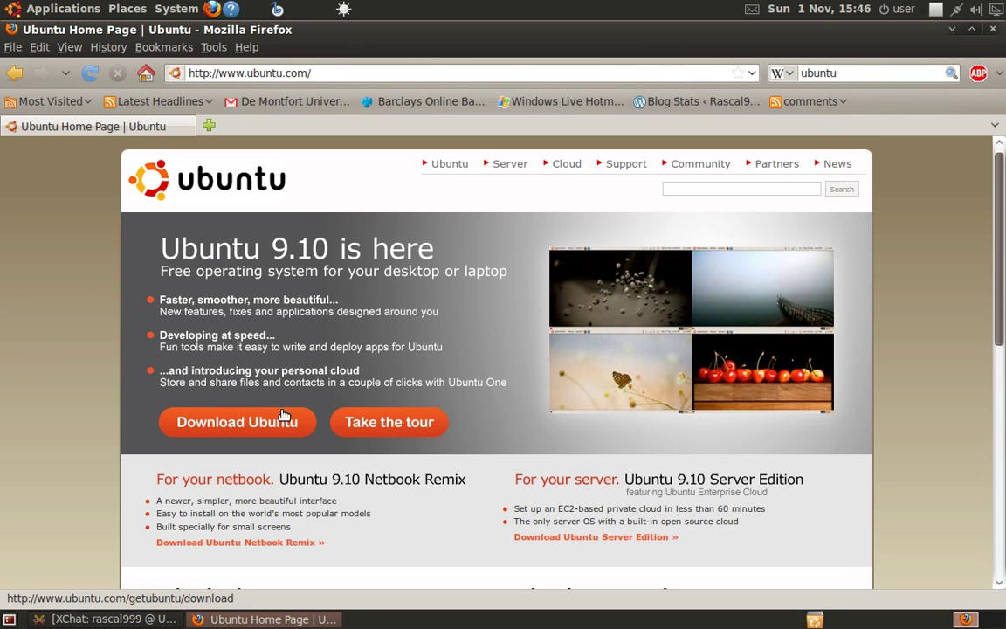
Open the Download Ubuntu page and dismiss the download location list without choosing a country.
{"action": "left_click", "coordinate": [248, 422]}
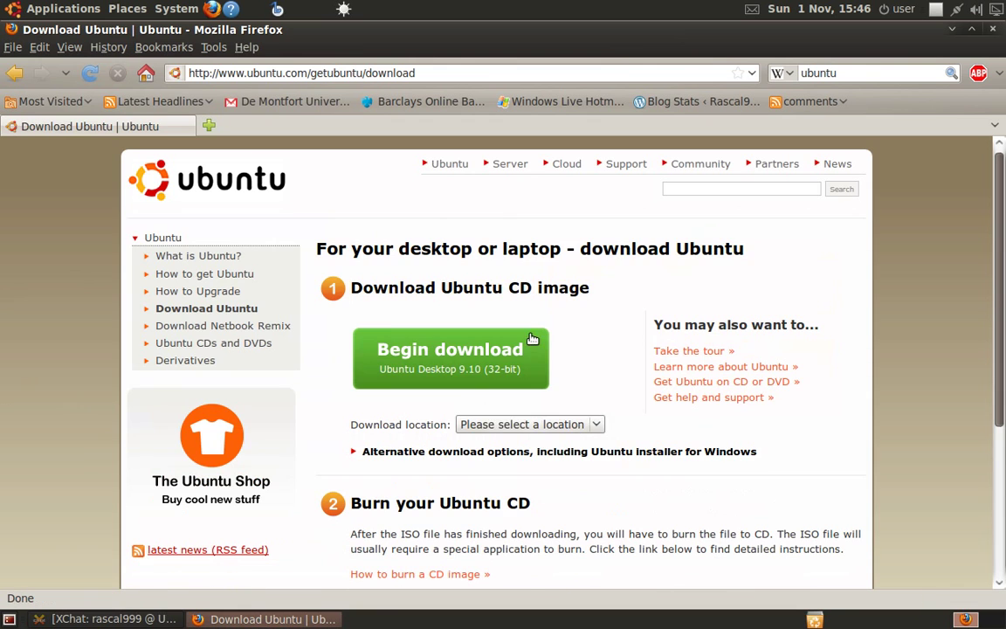
{"action": "left_click", "coordinate": [517, 425]}
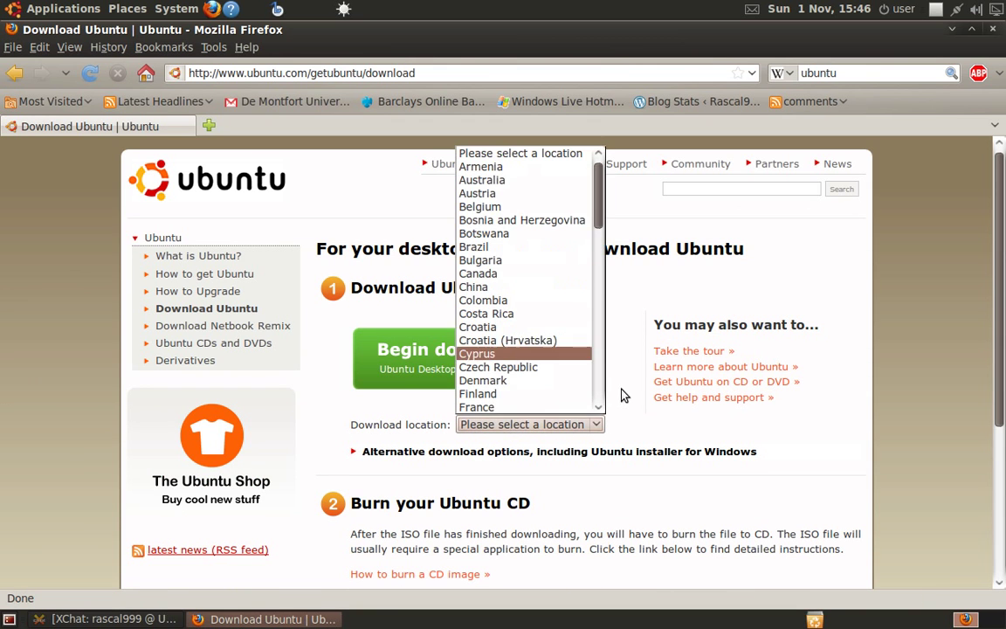
{"action": "left_click", "coordinate": [445, 358]}
Scroll through the download, burn and install steps, then back to the top.
{"action": "scroll", "coordinate": [579, 415], "scroll_direction": "down", "scroll_amount": 3}
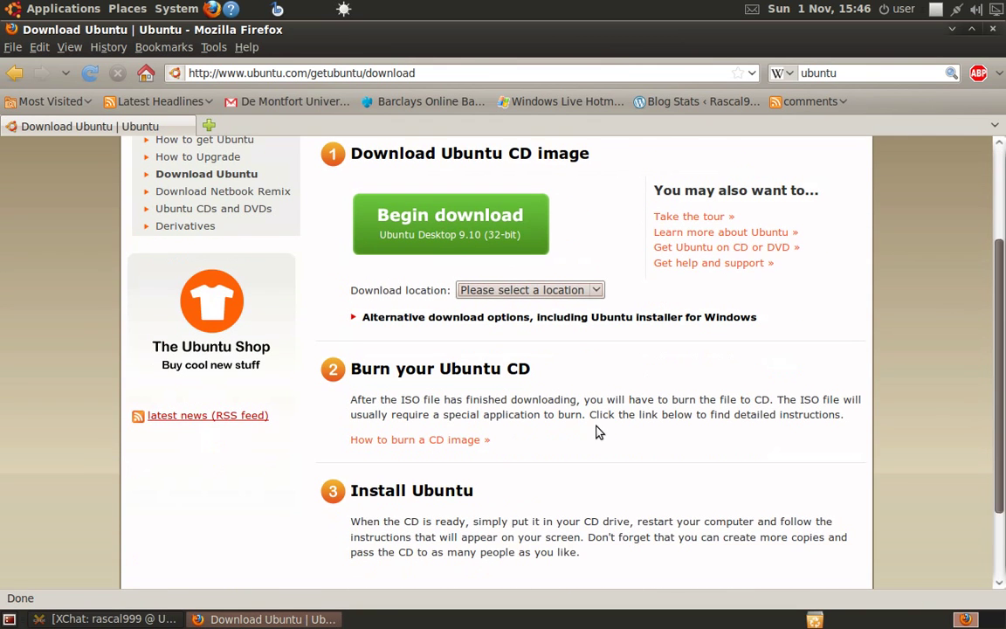
{"action": "left_click_drag", "start_coordinate": [531, 368], "coordinate": [349, 381]}
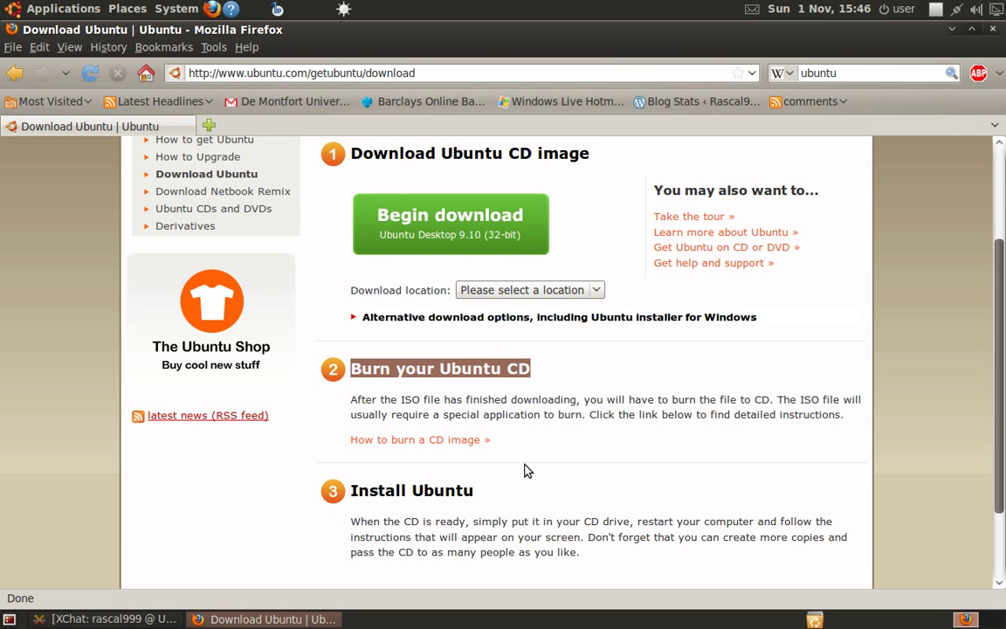
{"action": "scroll", "coordinate": [527, 470], "scroll_direction": "up", "scroll_amount": 3}
{"action": "left_click", "coordinate": [594, 402]}
{"action": "scroll", "coordinate": [632, 502], "scroll_direction": "down", "scroll_amount": 4}
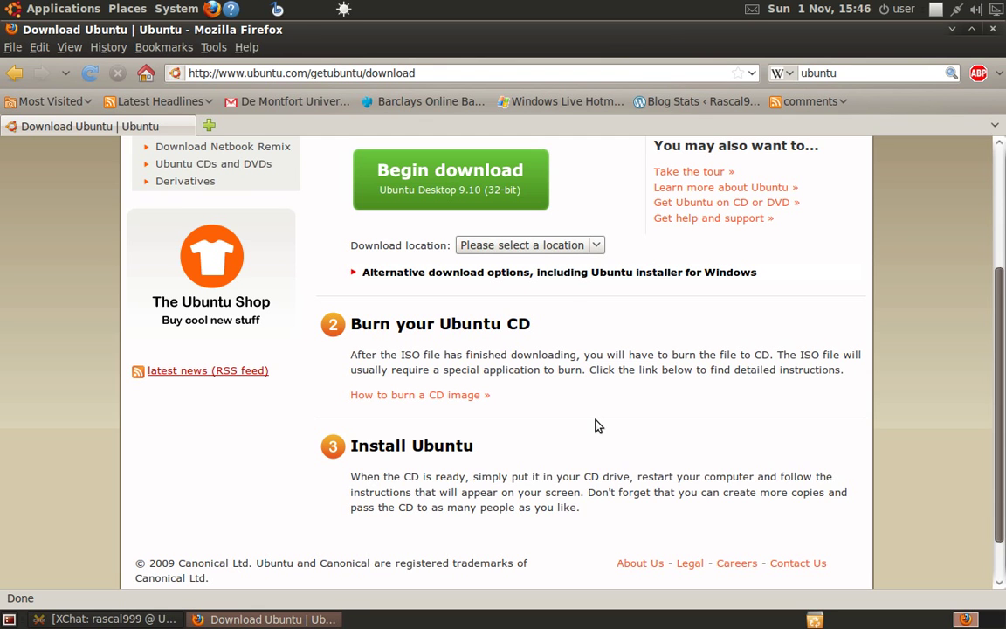
{"action": "scroll", "coordinate": [595, 425], "scroll_direction": "up", "scroll_amount": 4}
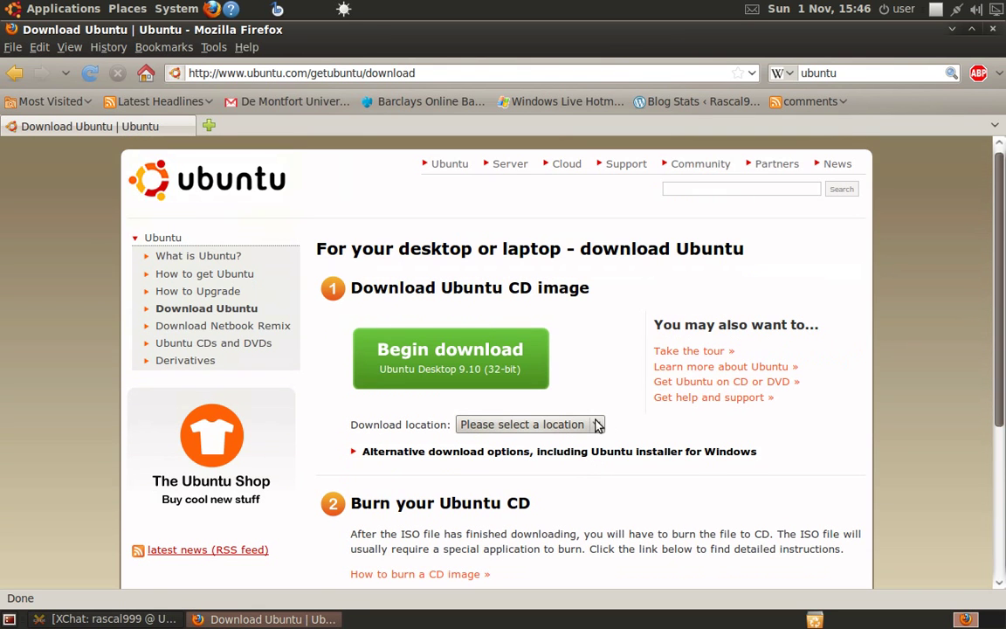
Reload the ubuntu.com home page via the logo and skim its Ubuntu 9.10 announcement.
{"action": "left_click", "coordinate": [138, 166]}
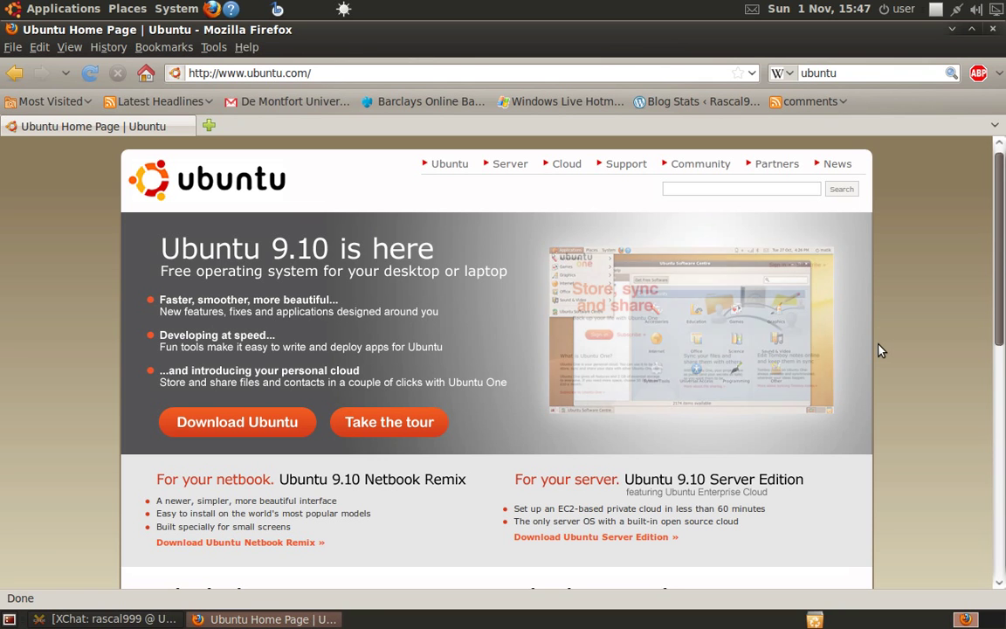
{"action": "scroll", "coordinate": [879, 351], "scroll_direction": "down", "scroll_amount": 2}
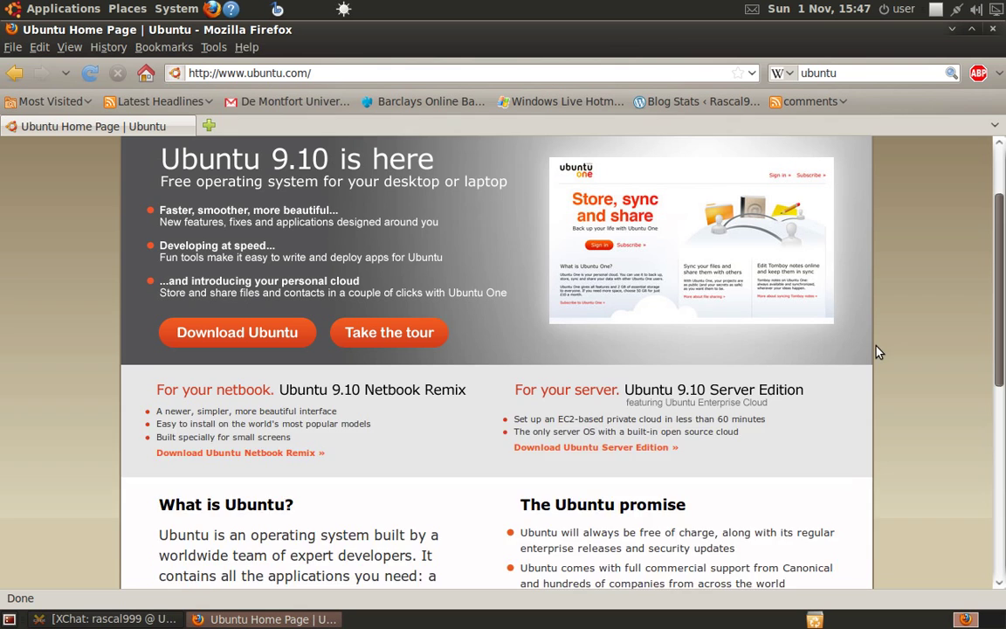
{"action": "scroll", "coordinate": [880, 354], "scroll_direction": "up", "scroll_amount": 2}
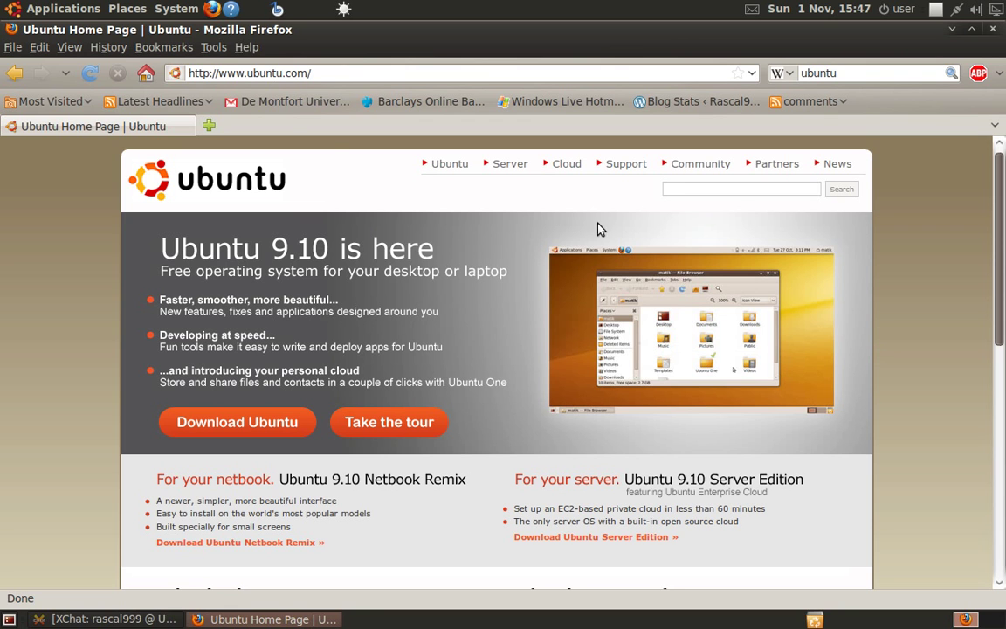
Start OpenOffice.org Presentation from the Applications > Office menu.
{"action": "left_click", "coordinate": [74, 9]}
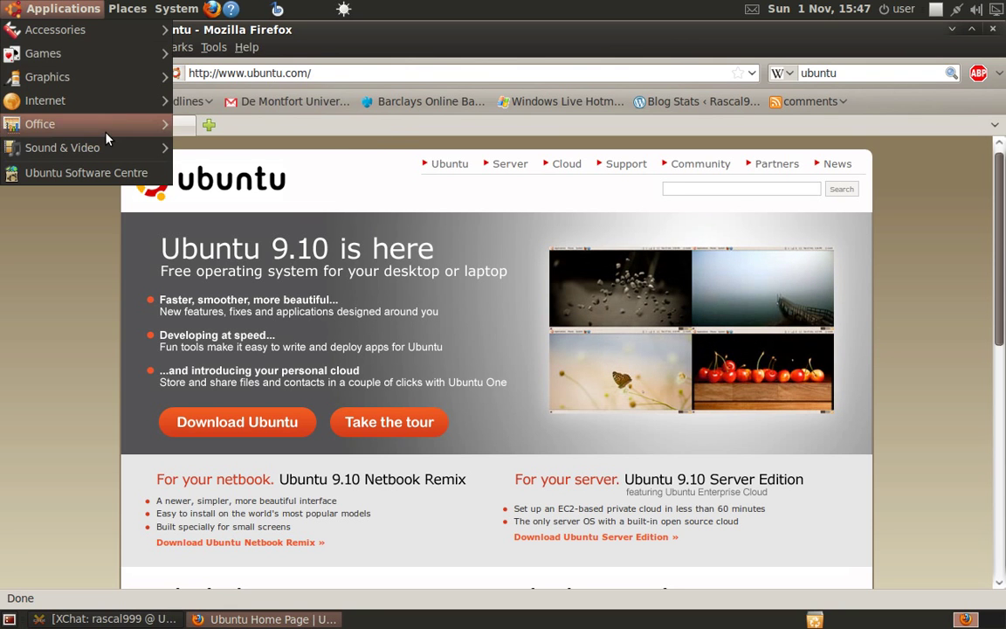
{"action": "mouse_move", "coordinate": [94, 121]}
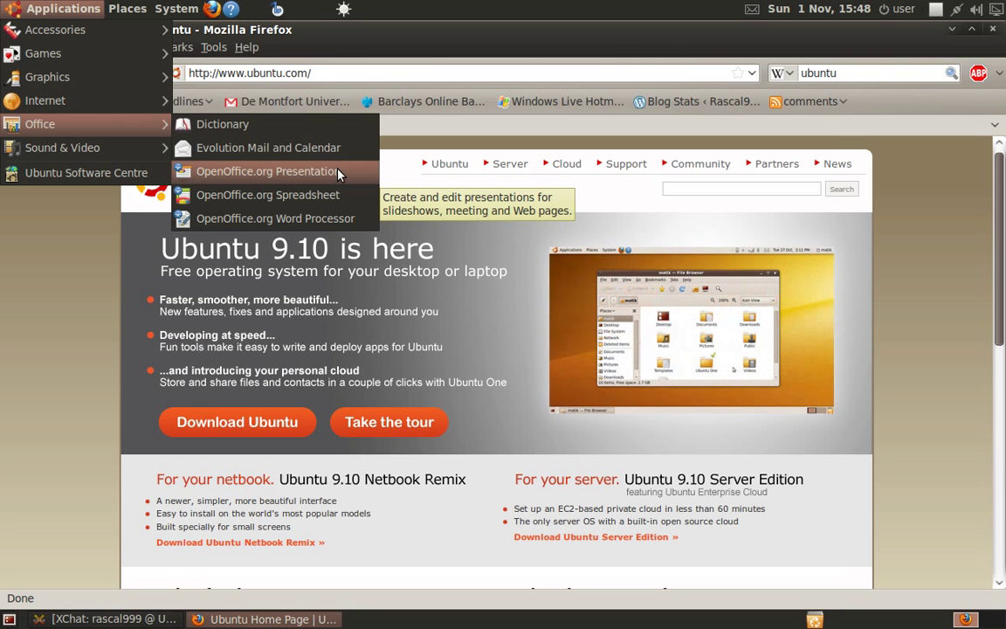
{"action": "left_click", "coordinate": [340, 175]}
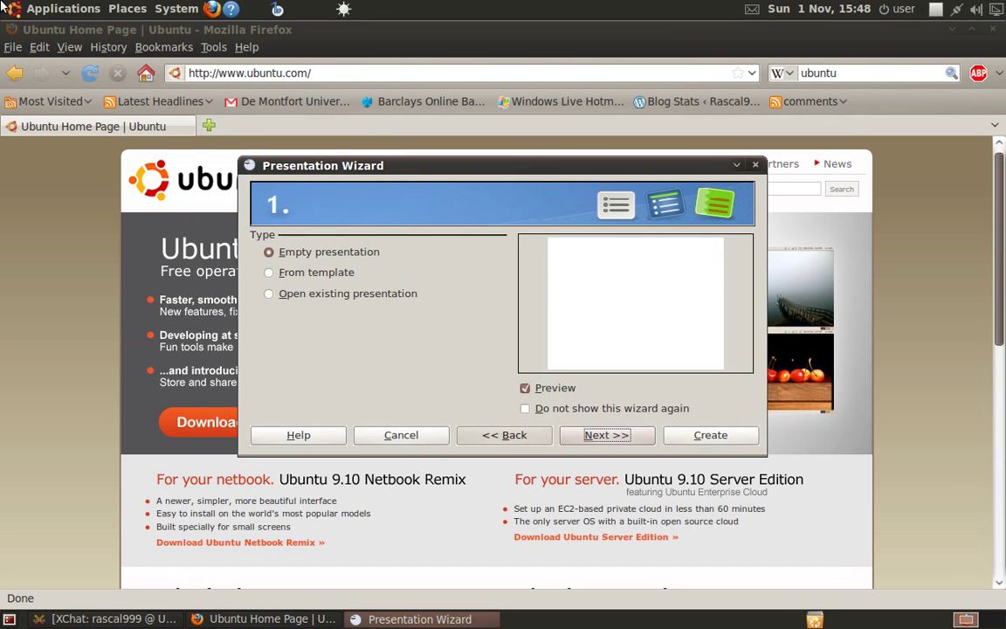
Step through the Presentation Wizard with its defaults and create an empty presentation.
{"action": "left_click", "coordinate": [63, 9]}
{"action": "mouse_move", "coordinate": [140, 126]}
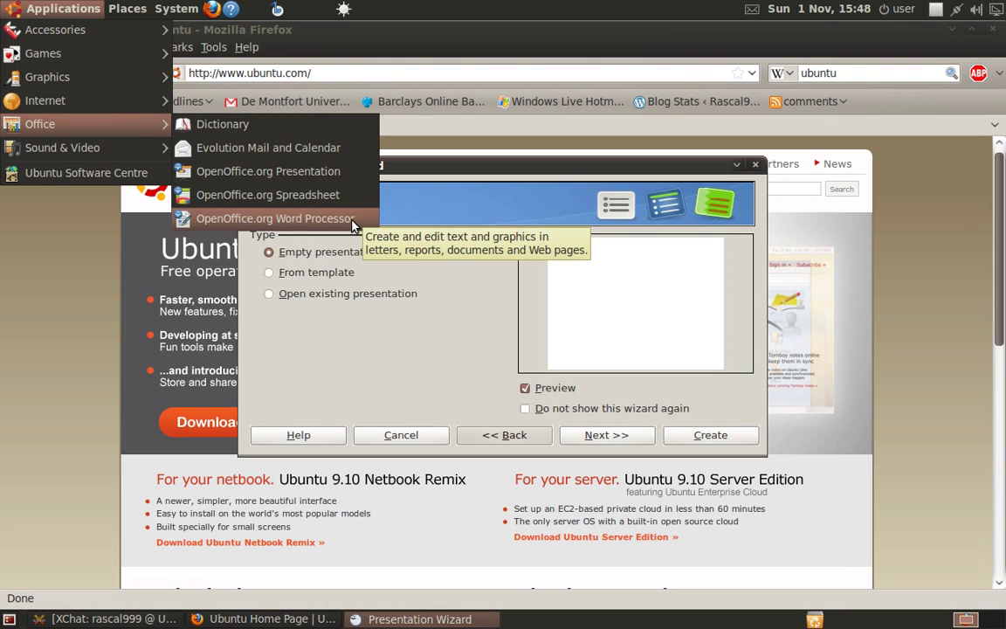
{"action": "left_click", "coordinate": [606, 434]}
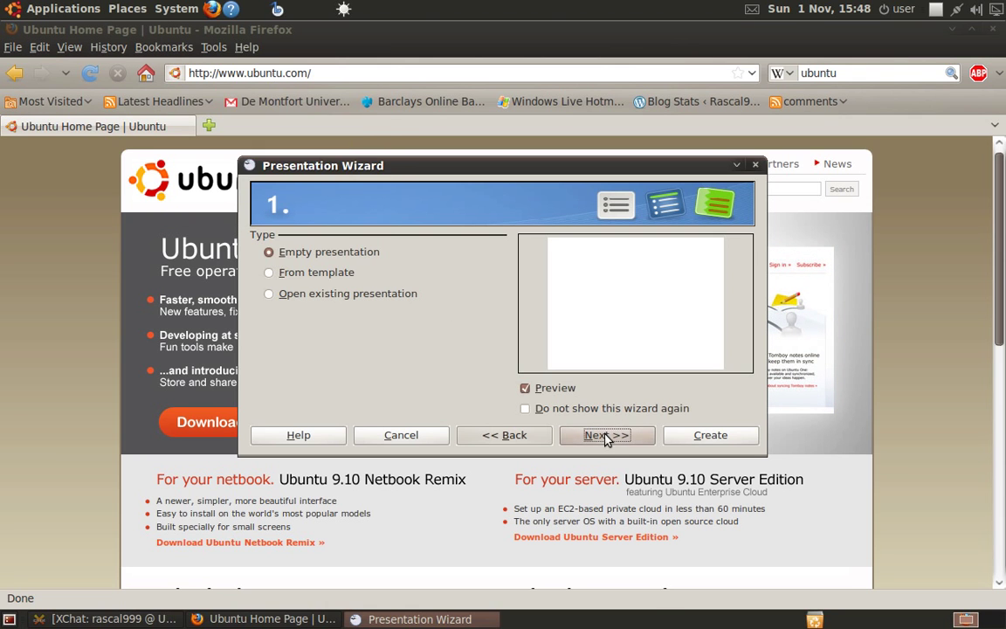
{"action": "left_click", "coordinate": [602, 435]}
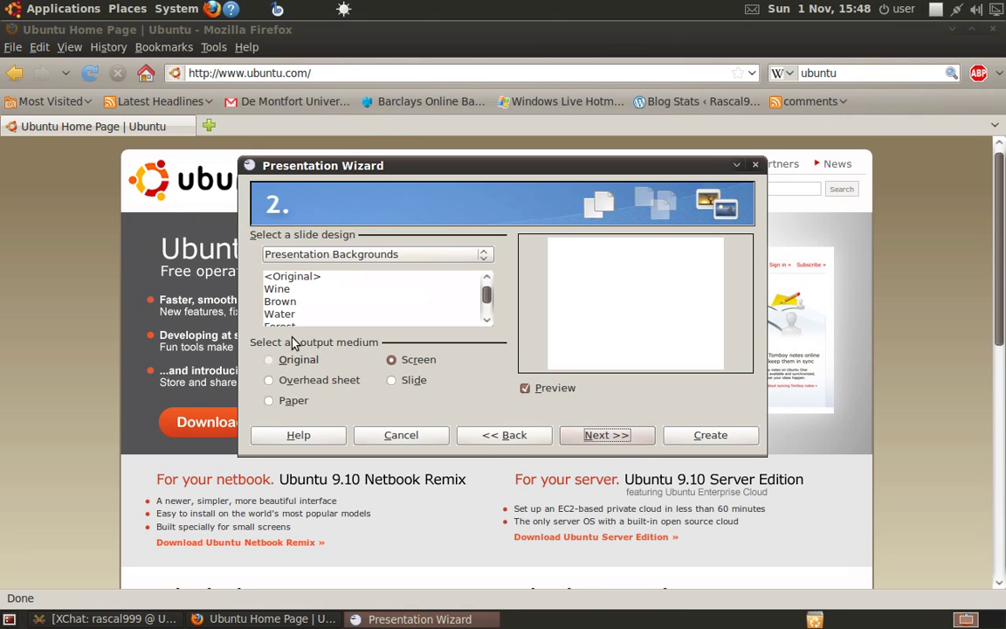
{"action": "left_click", "coordinate": [602, 435]}
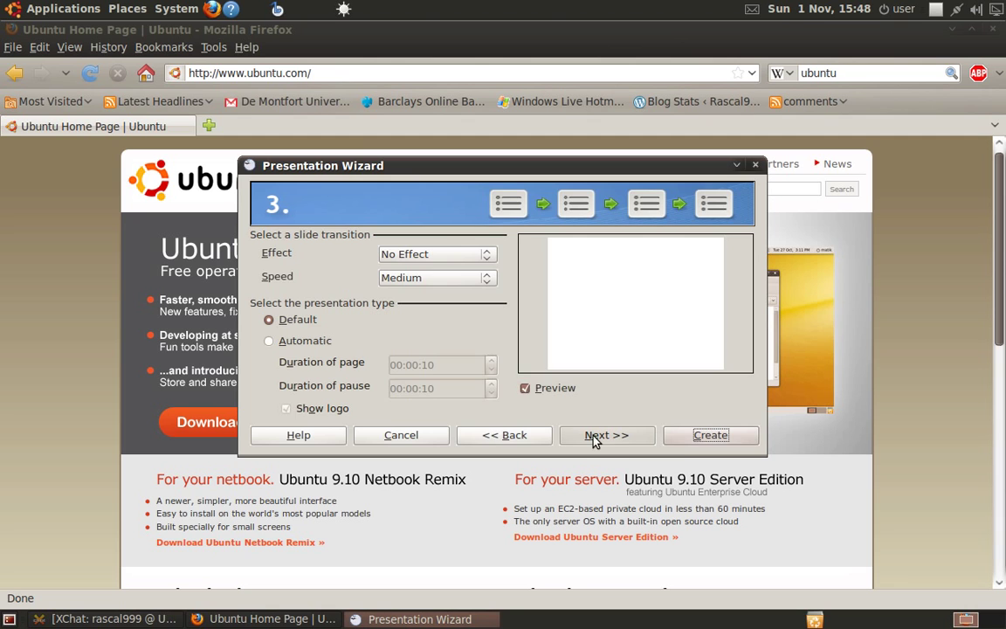
{"action": "left_click", "coordinate": [686, 437]}
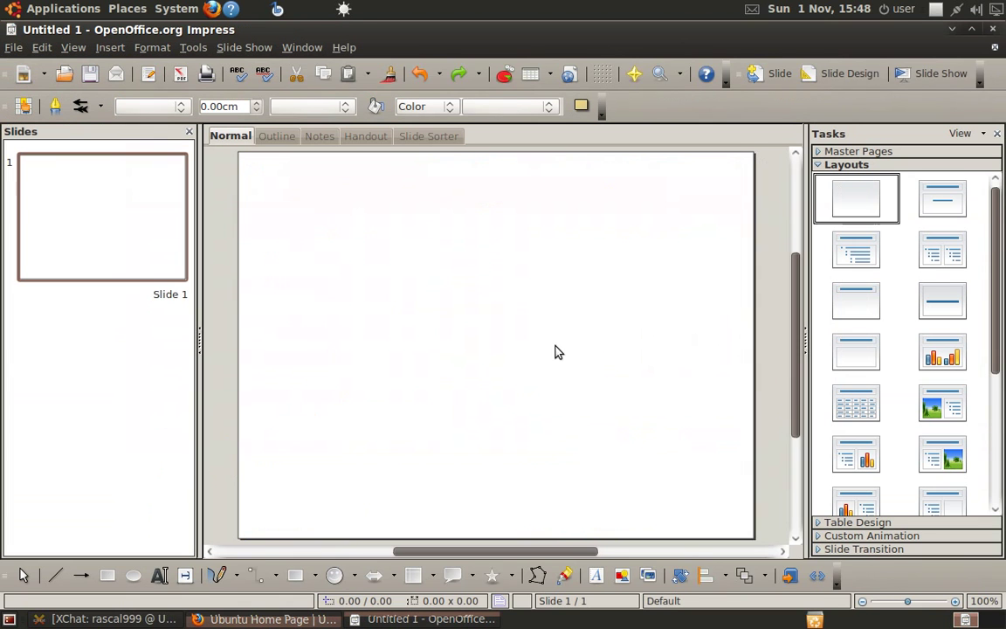
Apply the Title, 2 Text Blocks layout, then close Impress and discard the presentation.
{"action": "left_click", "coordinate": [955, 257]}
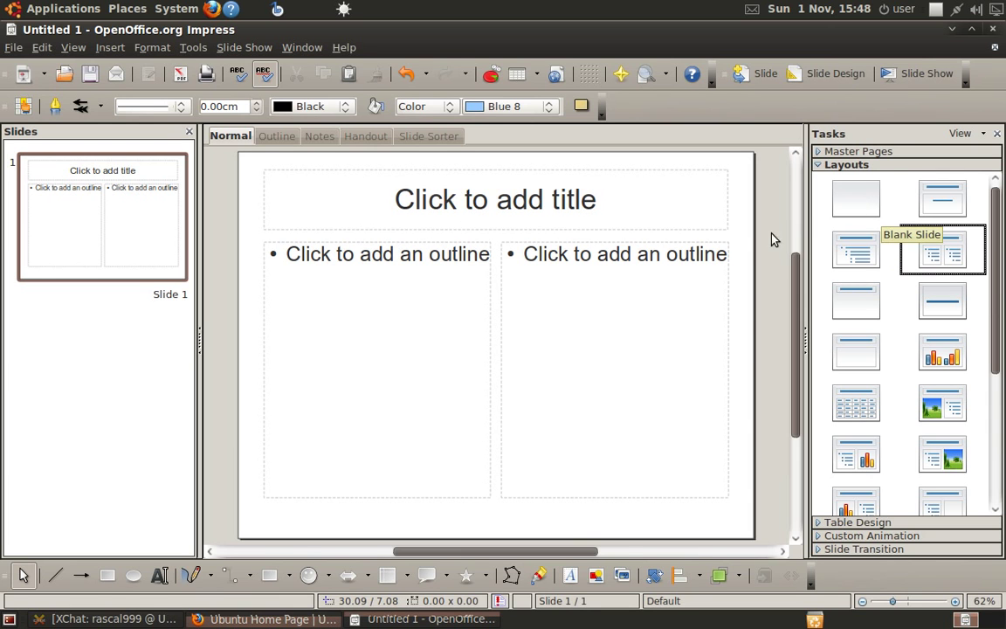
{"action": "left_click", "coordinate": [481, 204]}
{"action": "left_click", "coordinate": [442, 370]}
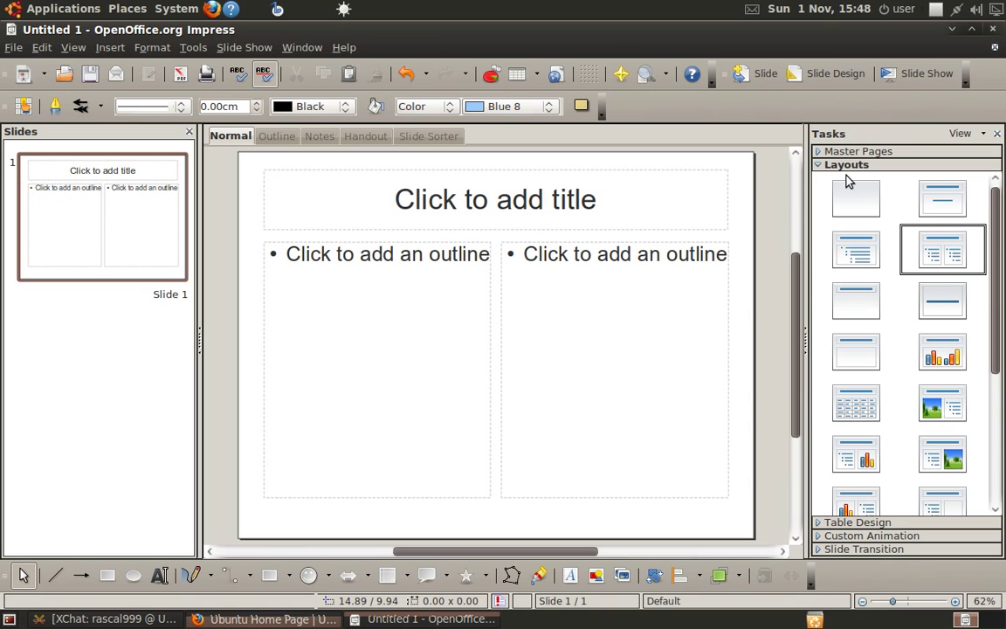
{"action": "left_click", "coordinate": [993, 29]}
{"action": "left_click", "coordinate": [503, 339]}
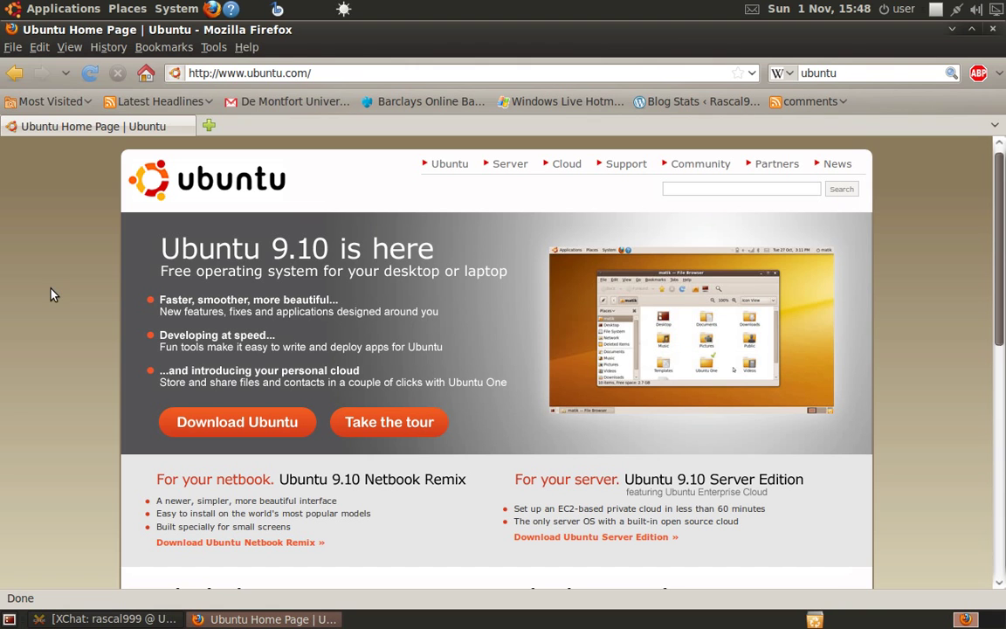
Browse the Applications > Games submenu, then launch Ubuntu Software Centre.
{"action": "left_click", "coordinate": [54, 9]}
{"action": "mouse_move", "coordinate": [88, 65]}
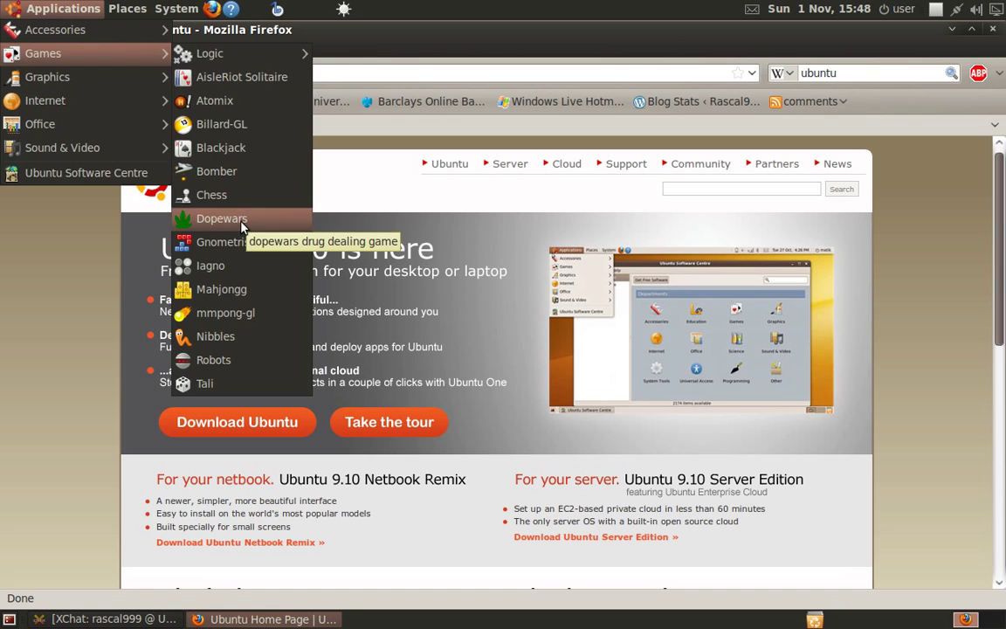
{"action": "left_click", "coordinate": [53, 7]}
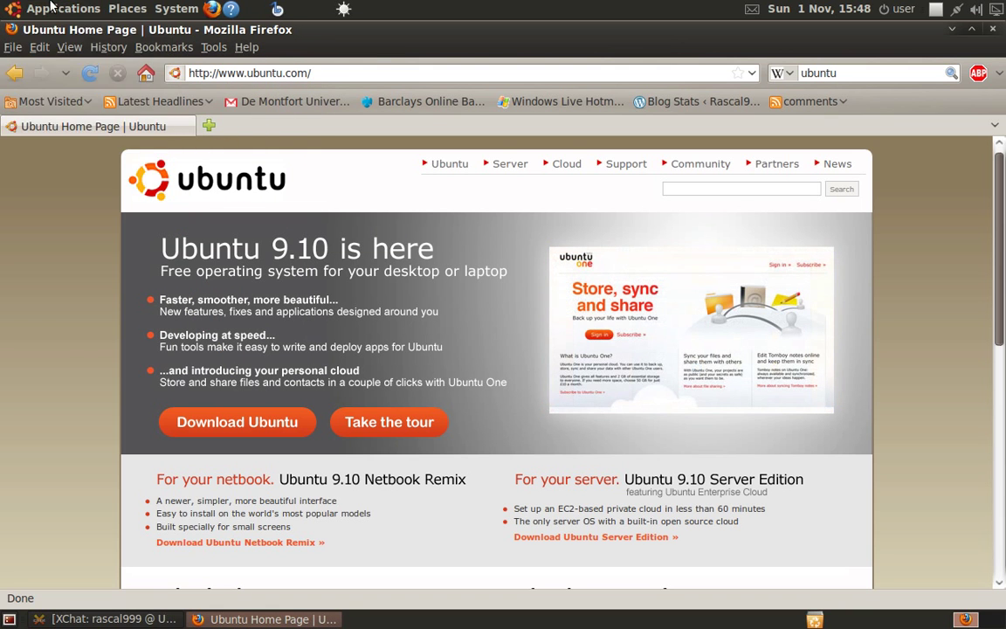
{"action": "left_click", "coordinate": [52, 7]}
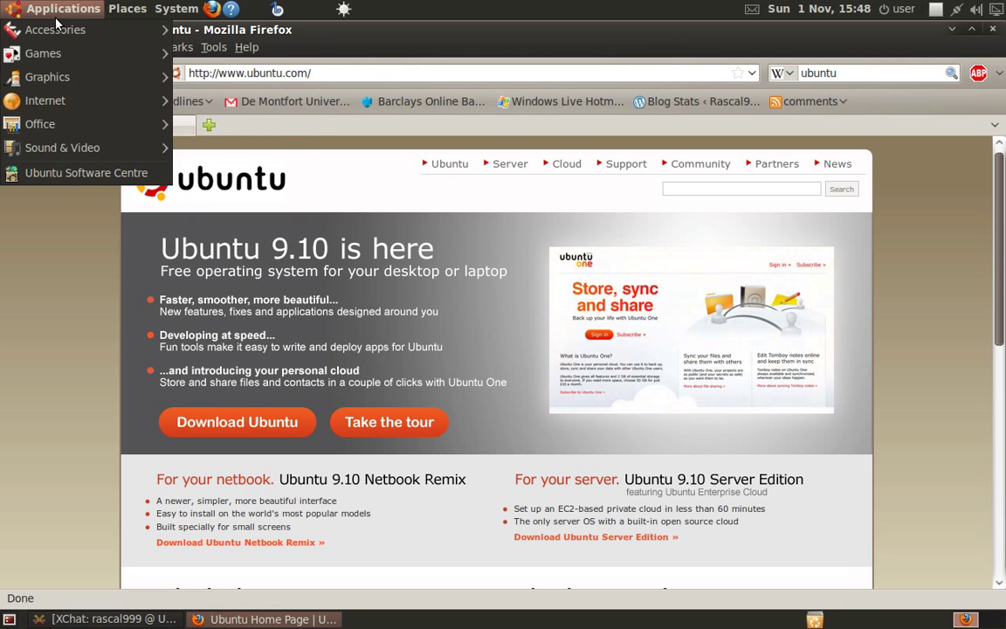
{"action": "left_click", "coordinate": [68, 172]}
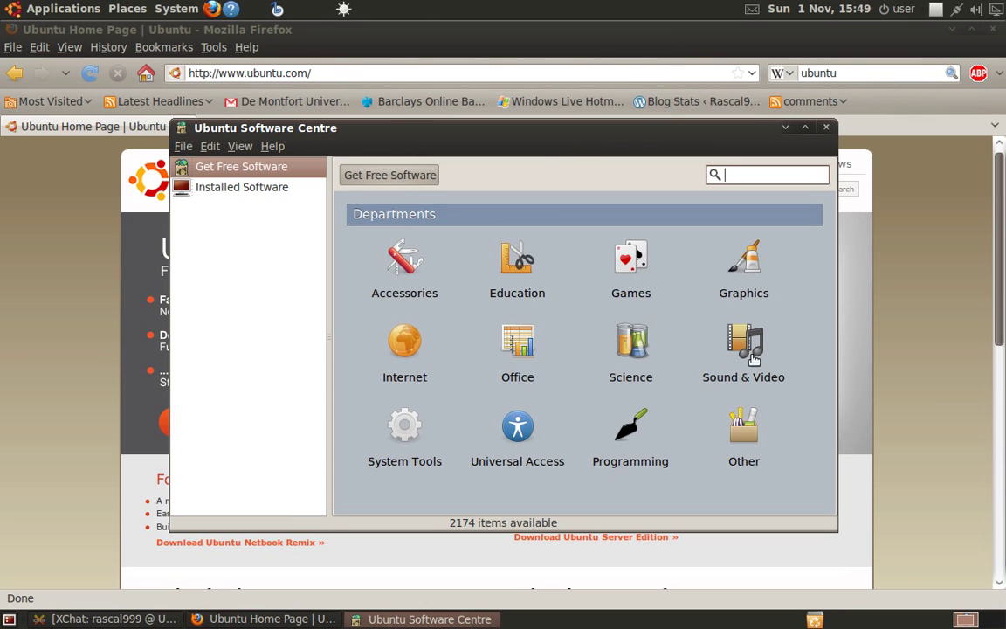
Open the Games department, scroll down its 464 titles and select Bygfoot.
{"action": "left_click", "coordinate": [627, 263]}
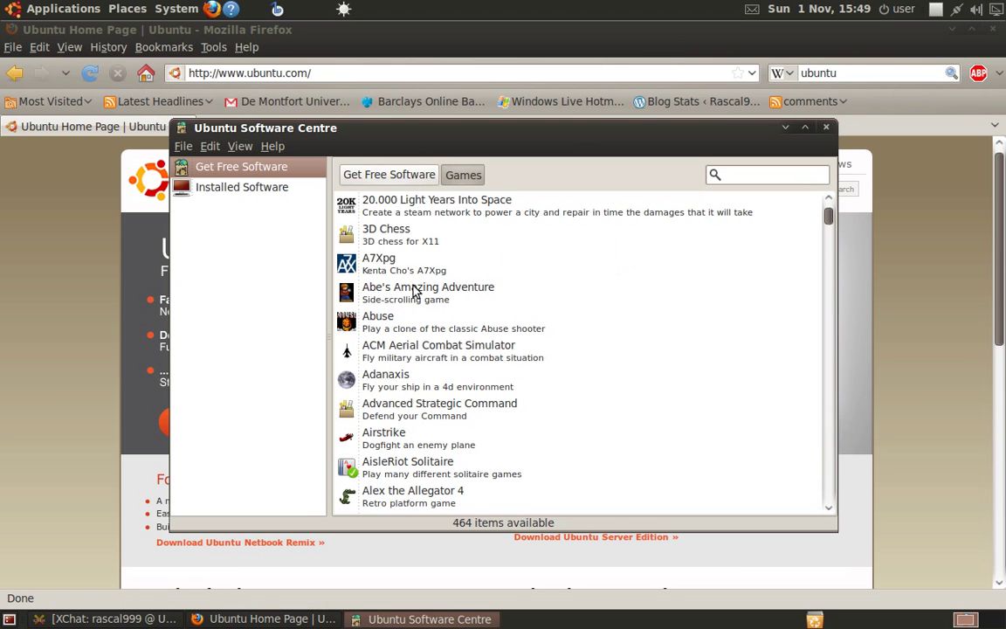
{"action": "scroll", "coordinate": [412, 350], "scroll_direction": "down", "scroll_amount": 2}
{"action": "scroll", "coordinate": [498, 363], "scroll_direction": "down", "scroll_amount": 5}
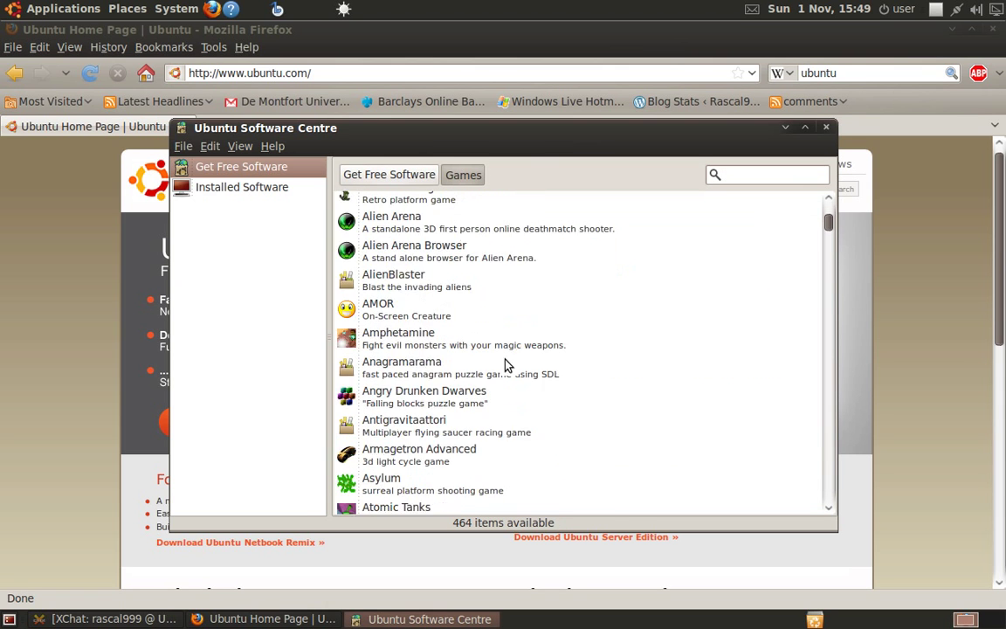
{"action": "scroll", "coordinate": [489, 375], "scroll_direction": "down", "scroll_amount": 1}
{"action": "scroll", "coordinate": [467, 387], "scroll_direction": "down", "scroll_amount": 15}
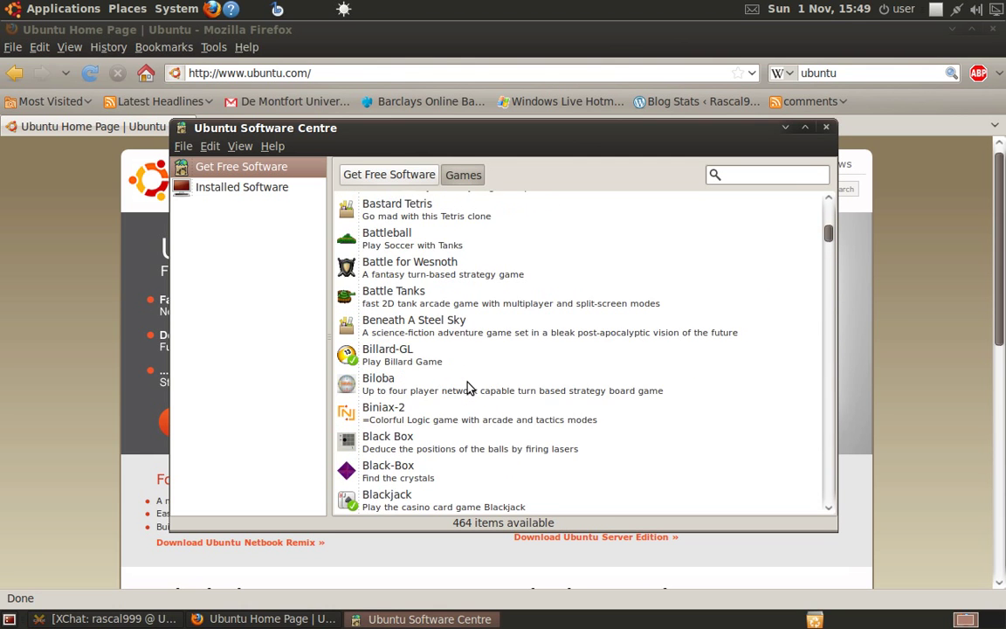
{"action": "scroll", "coordinate": [468, 389], "scroll_direction": "down", "scroll_amount": 12}
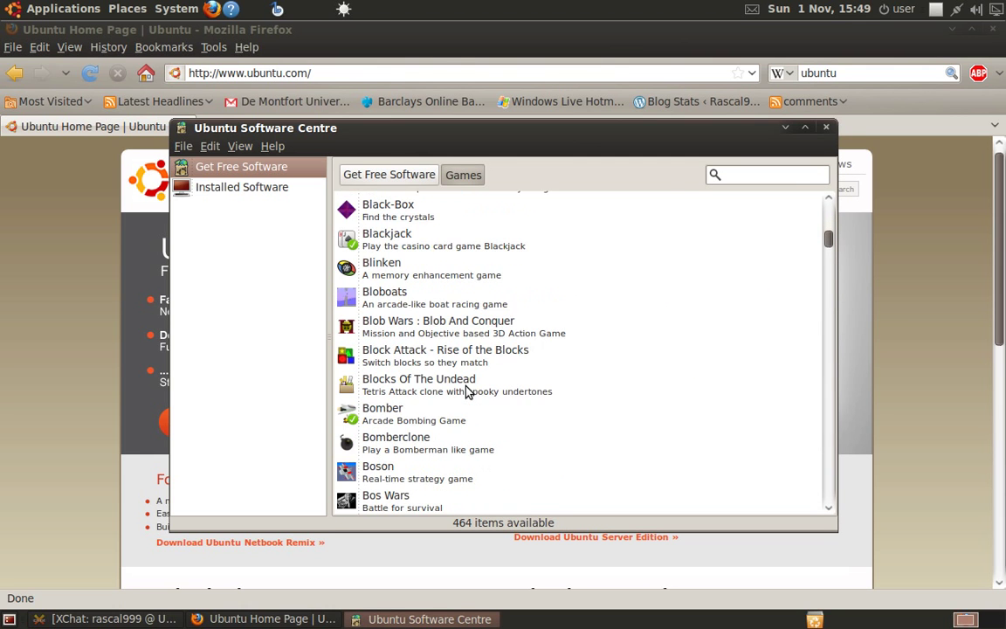
{"action": "scroll", "coordinate": [468, 393], "scroll_direction": "down", "scroll_amount": 2}
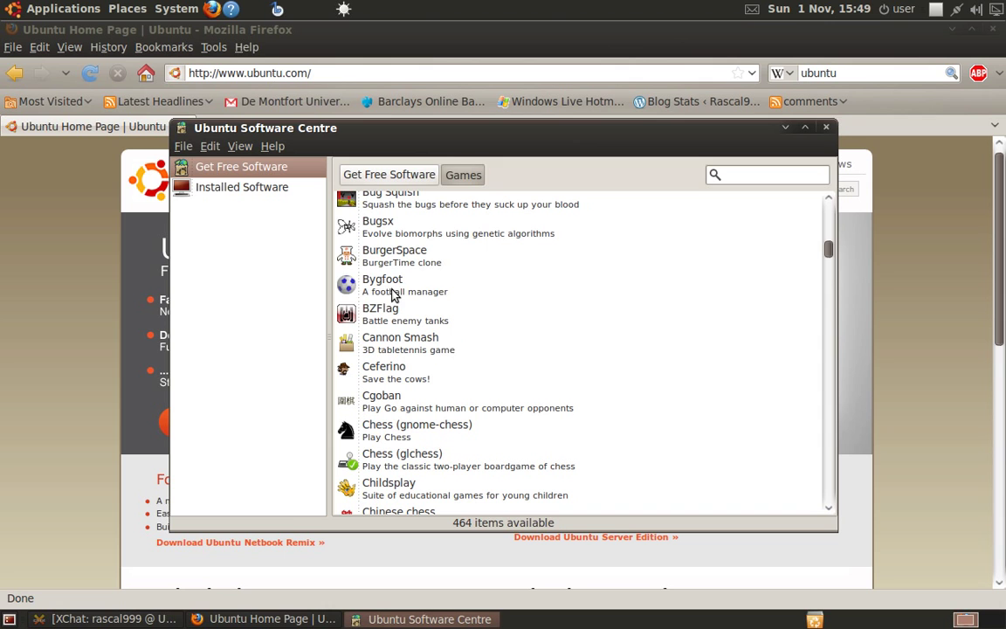
{"action": "left_click", "coordinate": [392, 289]}
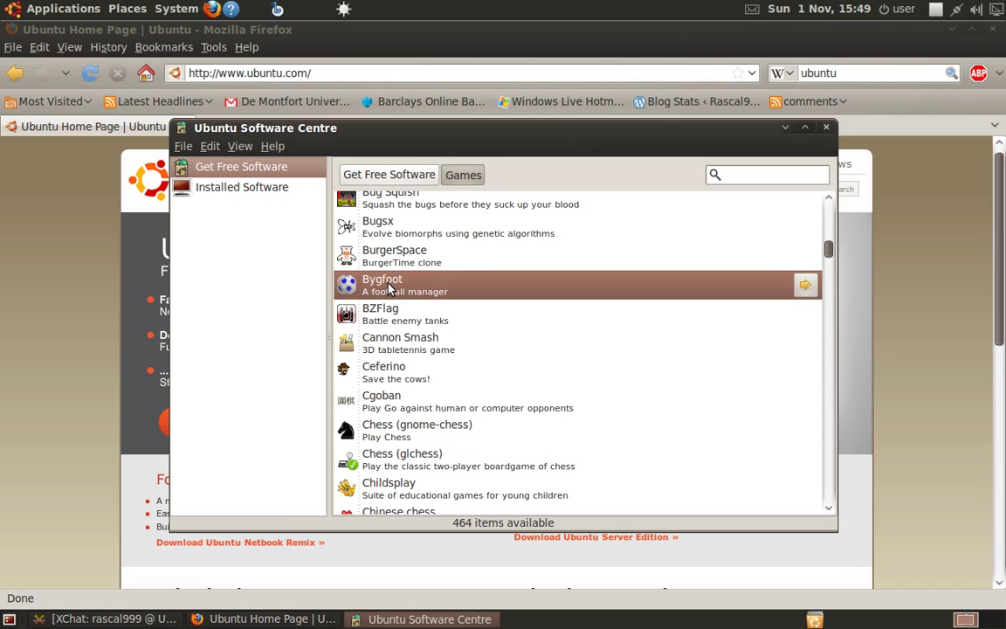
Install Bygfoot from its details page, authorising with the administrator password.
{"action": "left_click", "coordinate": [804, 285]}
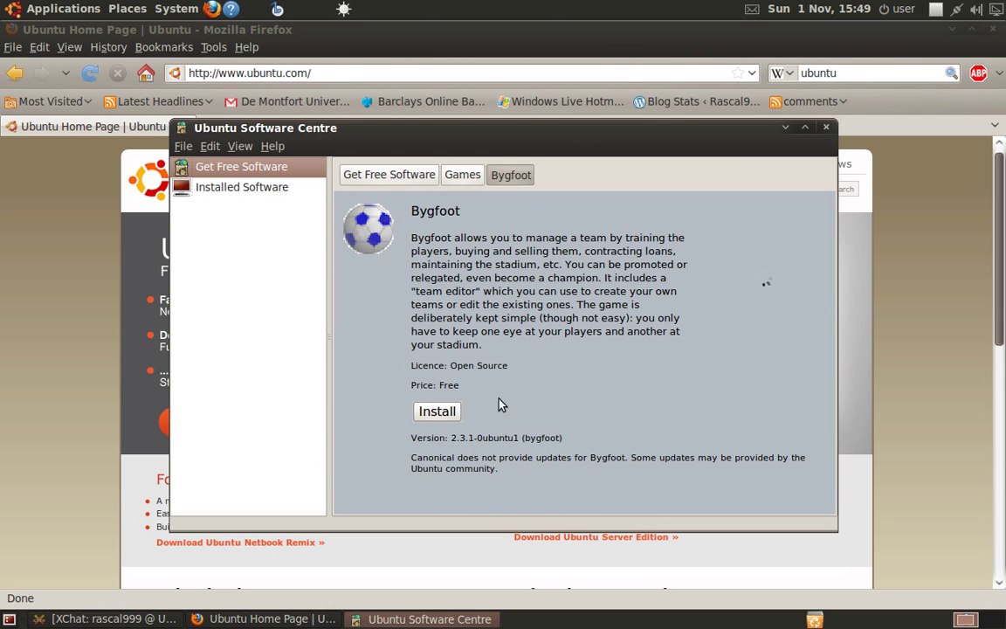
{"action": "left_click", "coordinate": [441, 420]}
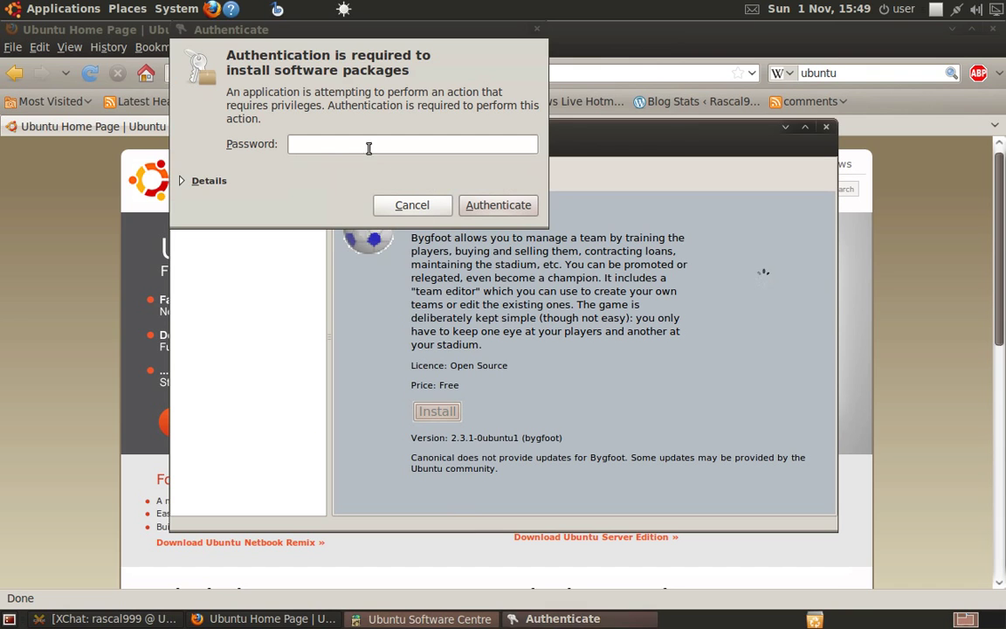
{"action": "left_click_drag", "start_coordinate": [359, 60], "coordinate": [461, 188]}
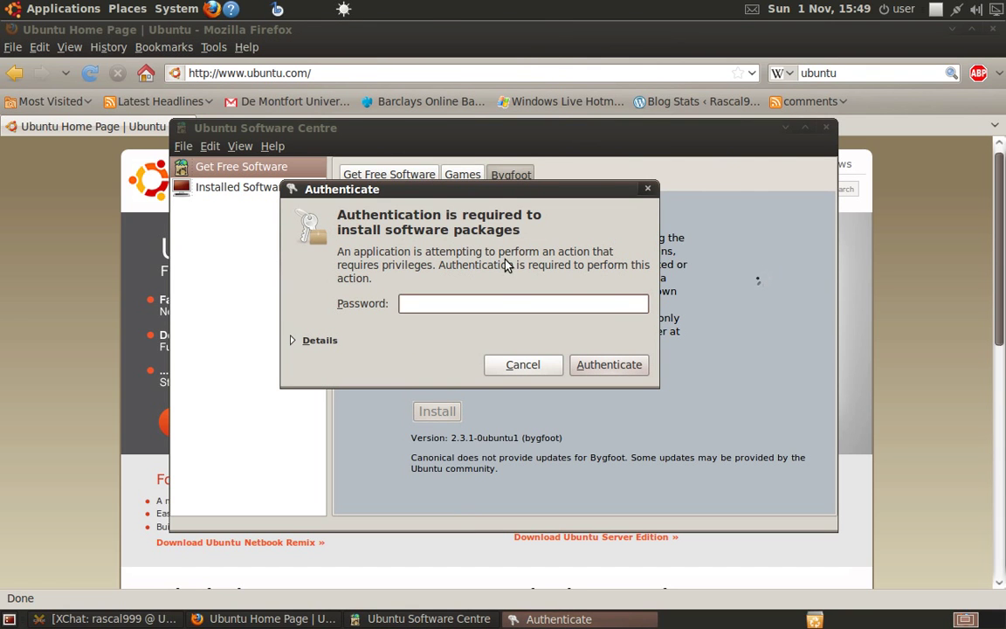
{"action": "left_click", "coordinate": [500, 312]}
{"action": "type", "text": "*********"}
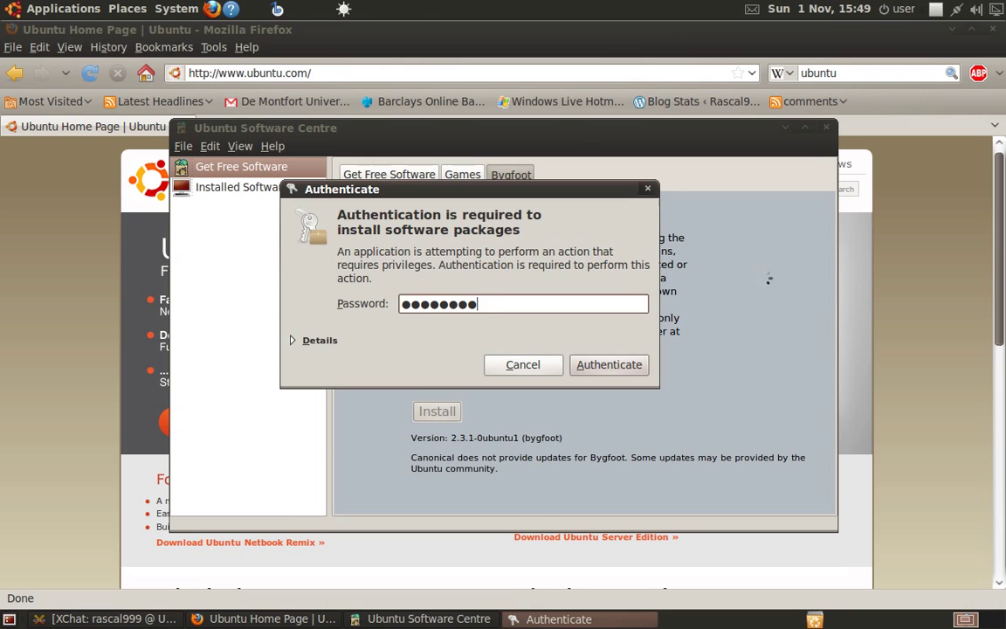
{"action": "key", "text": "Return"}
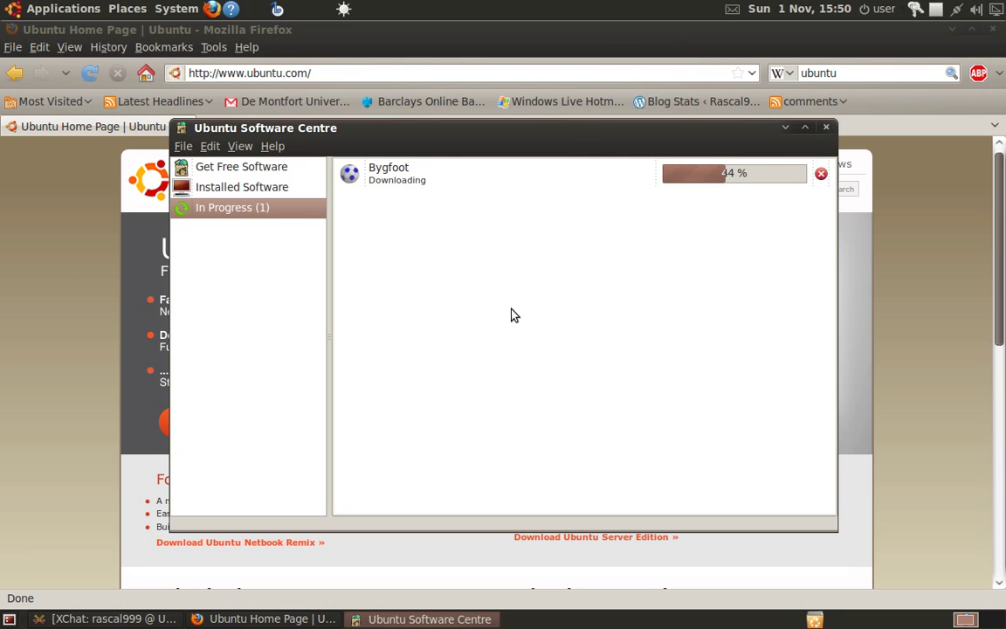
{"action": "left_click", "coordinate": [39, 252]}
{"action": "scroll", "coordinate": [294, 515], "scroll_direction": "down", "scroll_amount": 7}
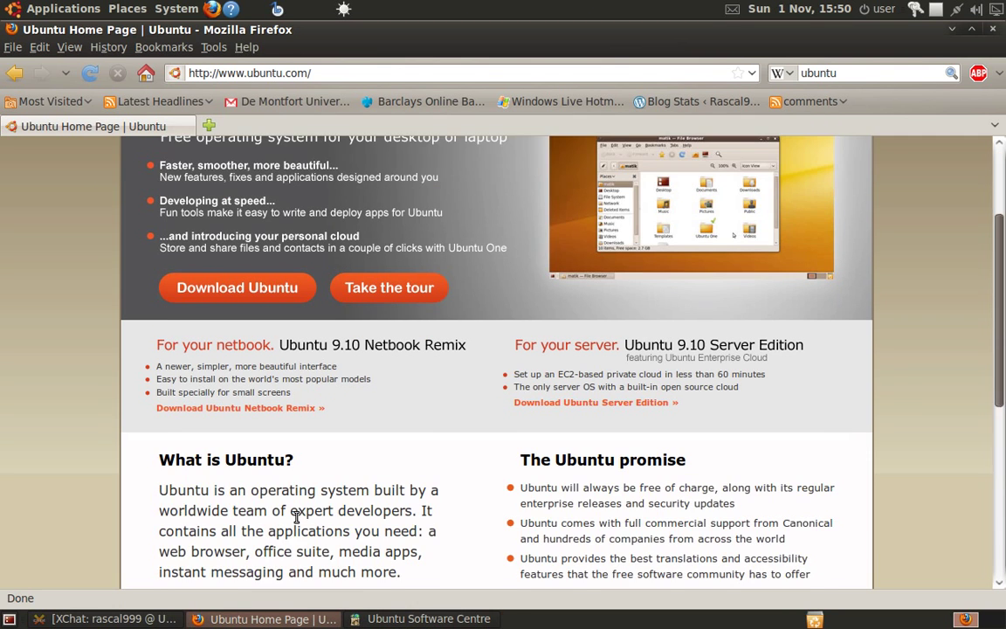
{"action": "scroll", "coordinate": [298, 516], "scroll_direction": "up", "scroll_amount": 4}
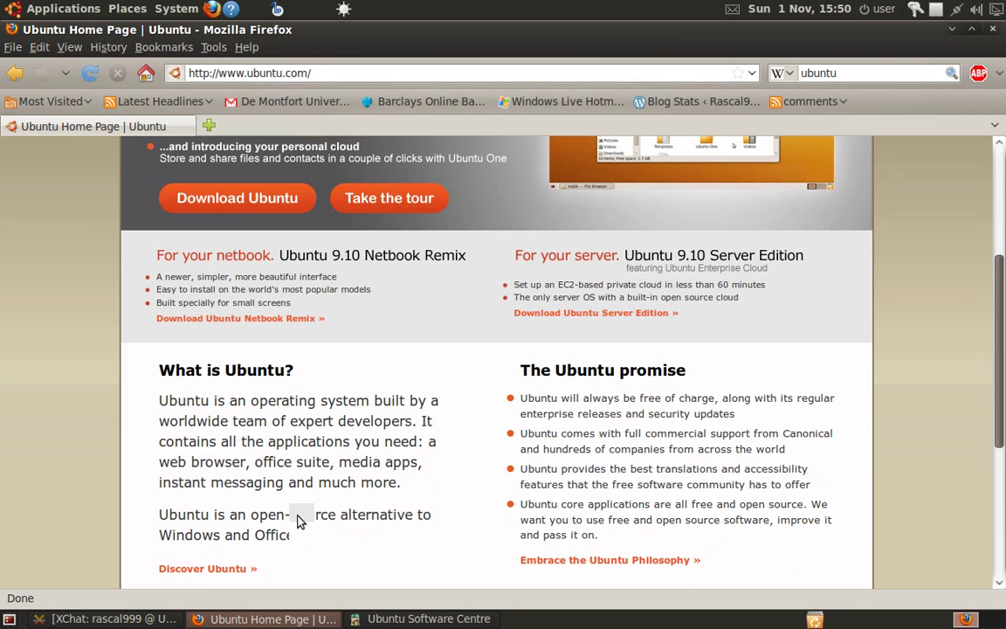
{"action": "scroll", "coordinate": [298, 516], "scroll_direction": "up", "scroll_amount": 5}
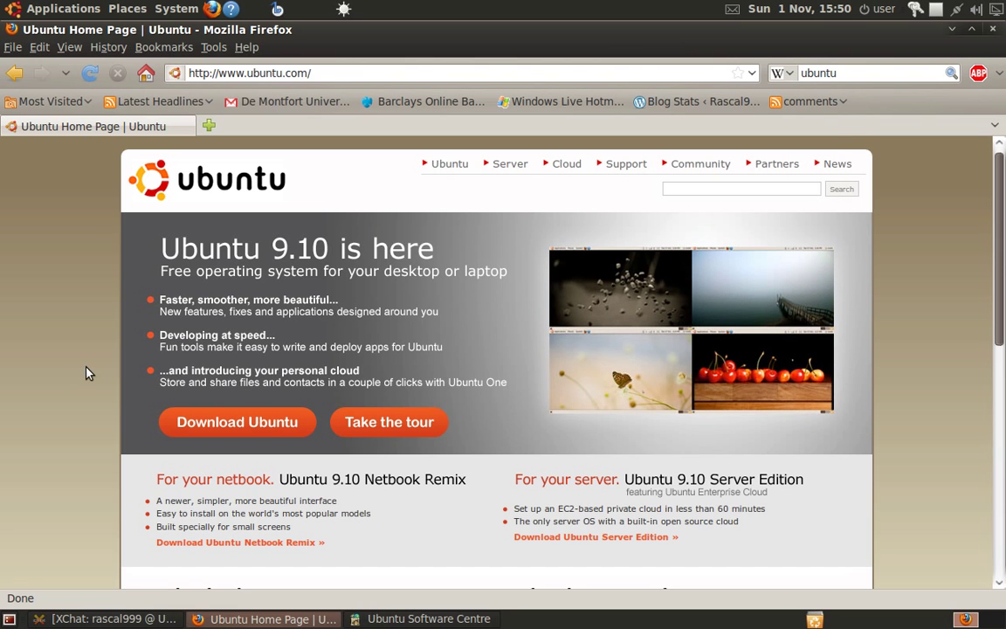
{"action": "left_click", "coordinate": [428, 619]}
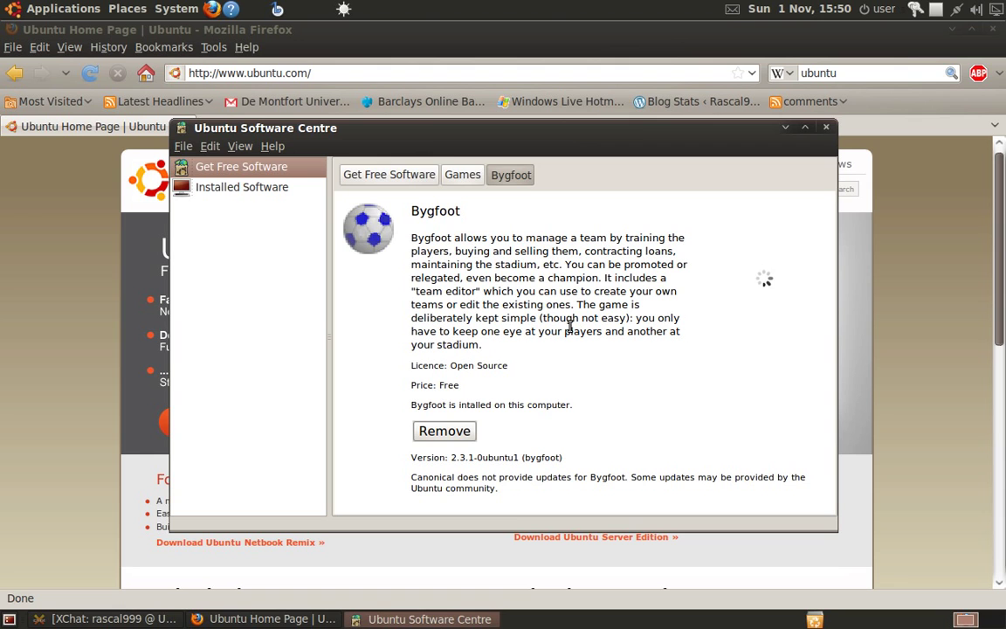
{"action": "left_click", "coordinate": [59, 234]}
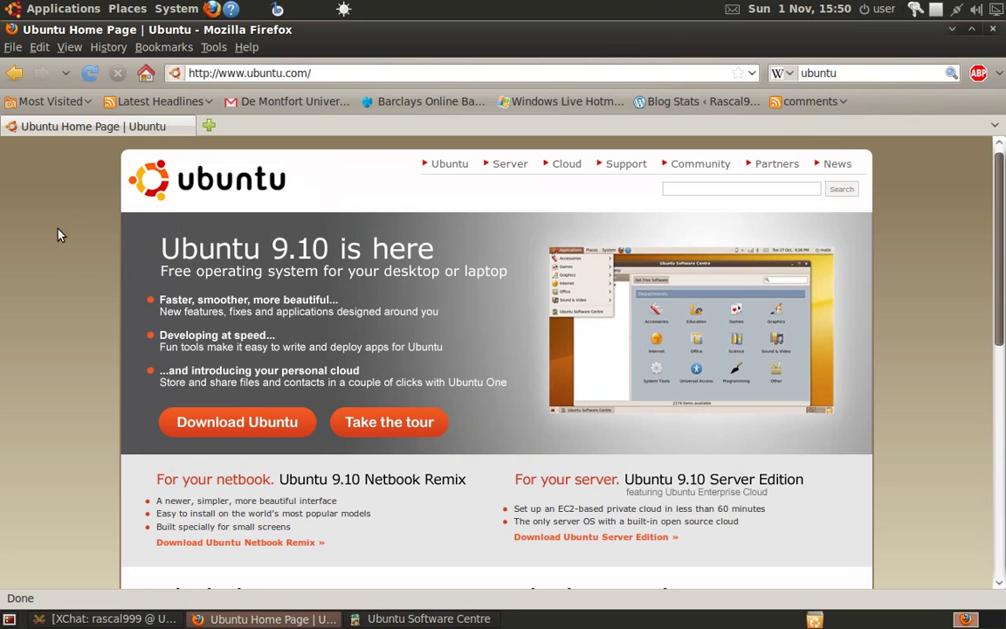
{"action": "left_click", "coordinate": [38, 10]}
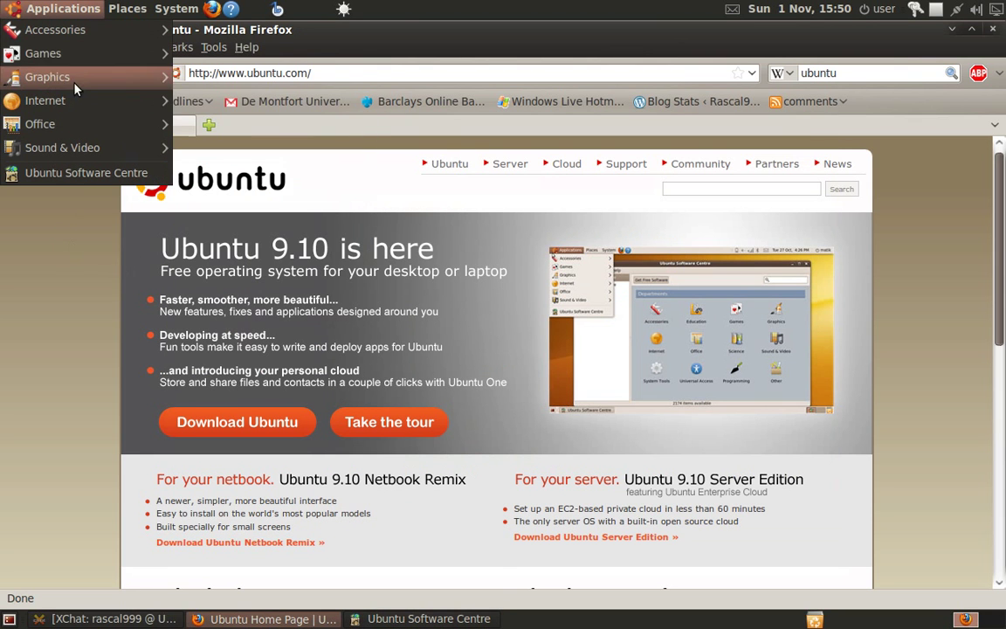
{"action": "mouse_move", "coordinate": [84, 58]}
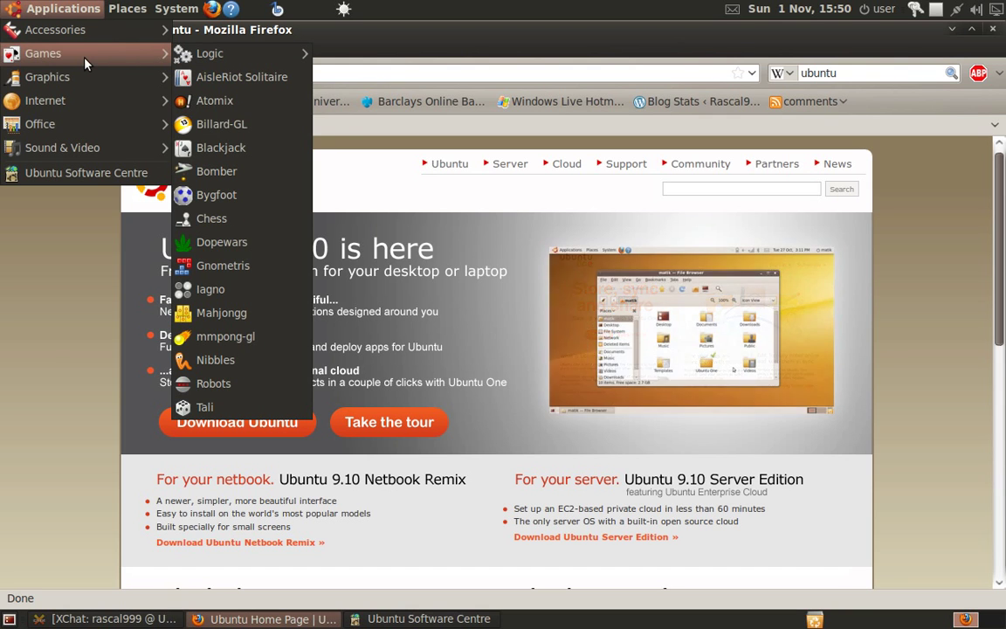
{"action": "left_click", "coordinate": [70, 253]}
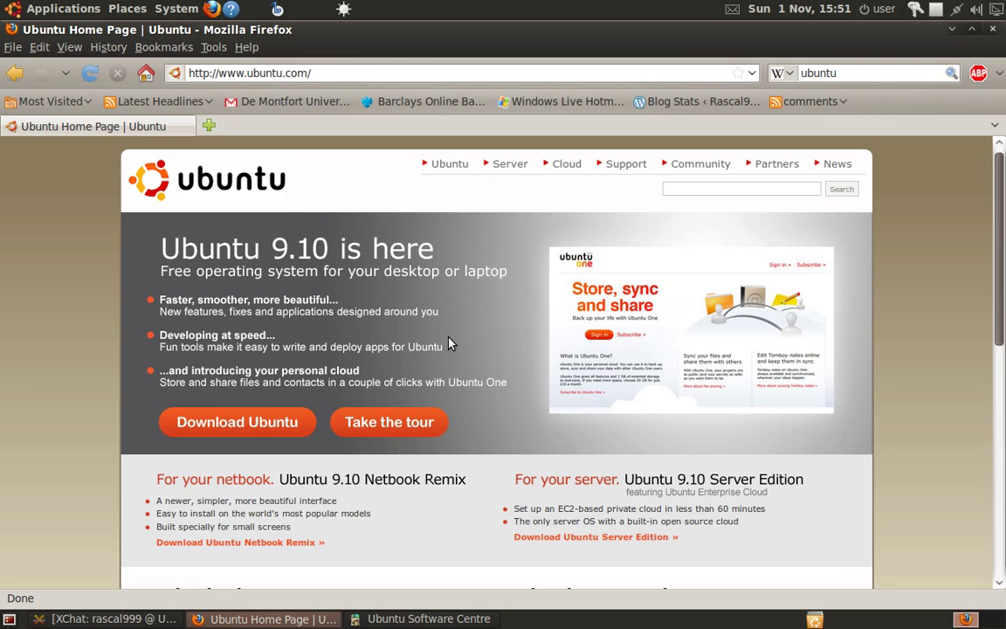
{"action": "scroll", "coordinate": [449, 343], "scroll_direction": "down", "scroll_amount": 10}
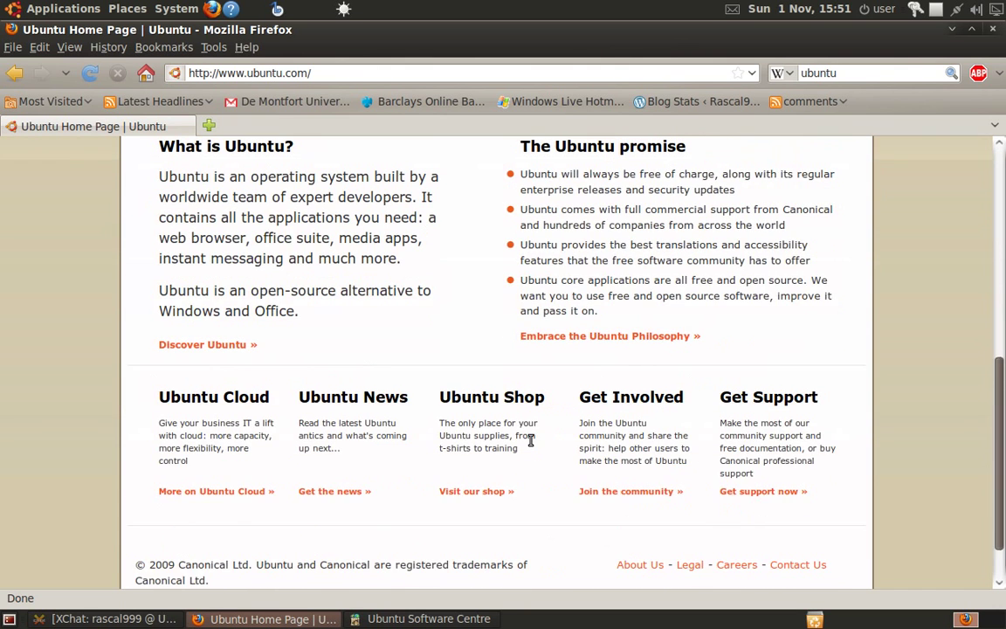
{"action": "scroll", "coordinate": [530, 441], "scroll_direction": "down", "scroll_amount": 1}
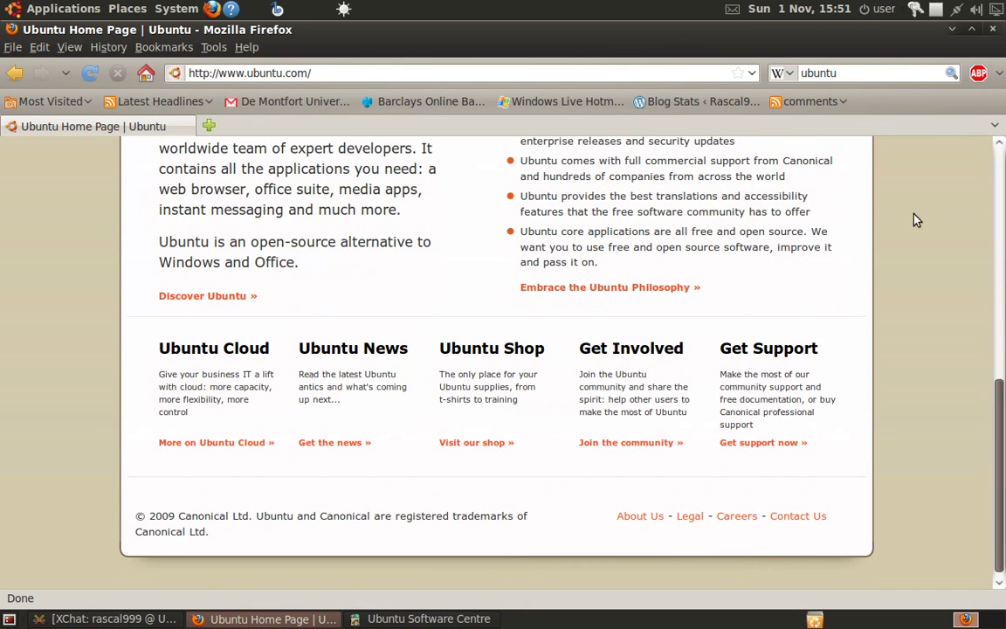
{"action": "scroll", "coordinate": [995, 162], "scroll_direction": "up", "scroll_amount": 10}
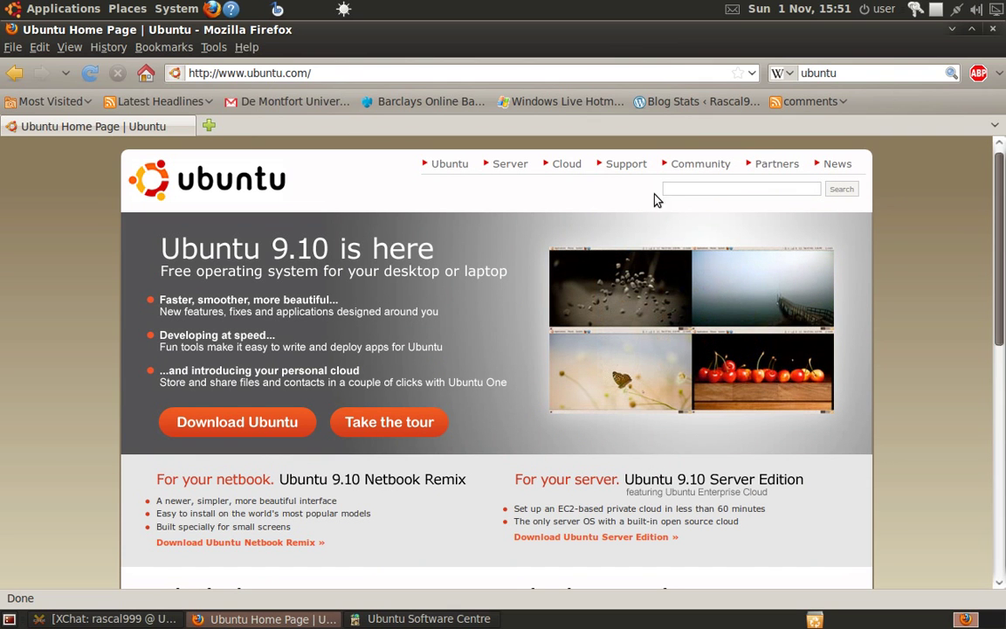
Open the Ubuntu Support Overview page and scroll through it.
{"action": "left_click", "coordinate": [627, 165]}
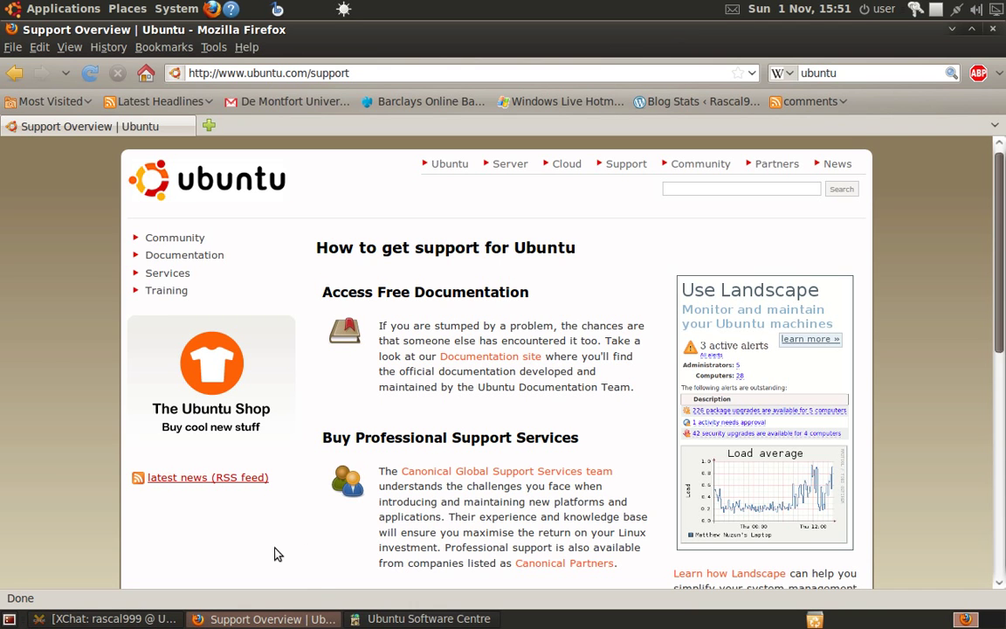
{"action": "scroll", "coordinate": [276, 555], "scroll_direction": "down", "scroll_amount": 5}
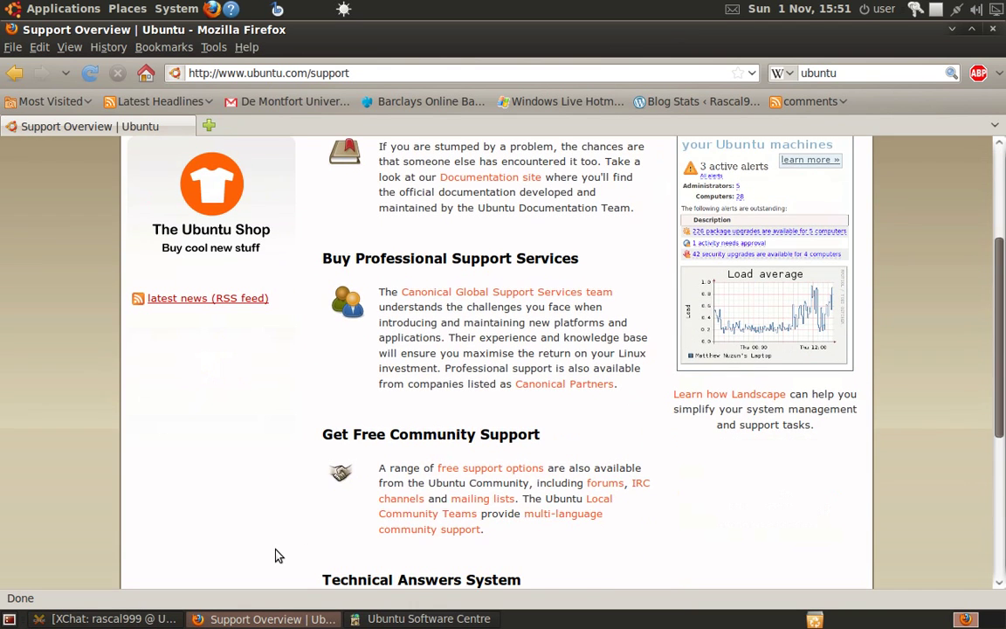
{"action": "scroll", "coordinate": [276, 556], "scroll_direction": "down", "scroll_amount": 2}
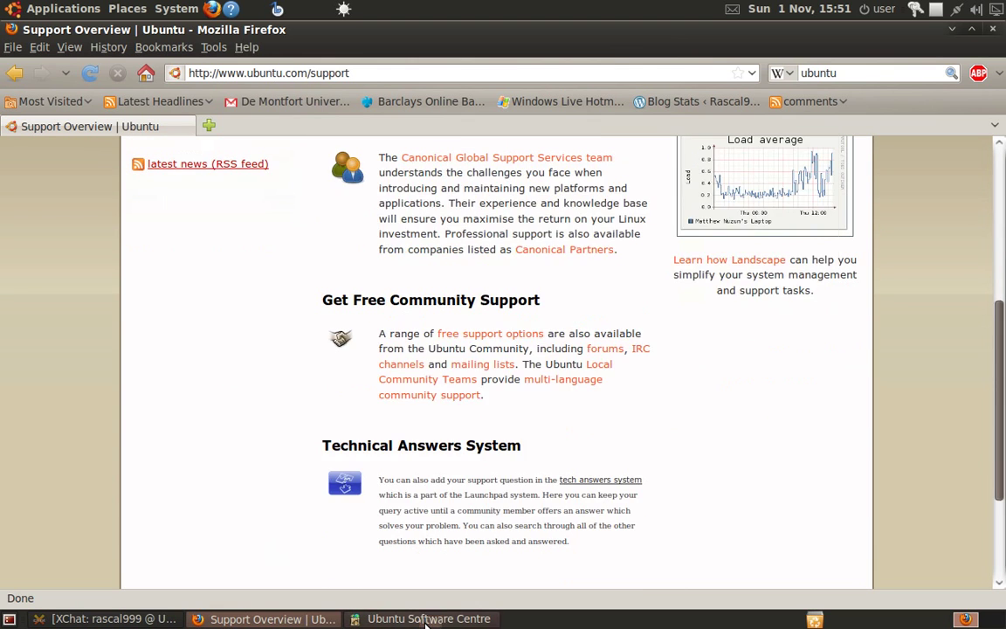
Close the Ubuntu Software Centre window and resume browsing in Firefox.
{"action": "left_click", "coordinate": [395, 617]}
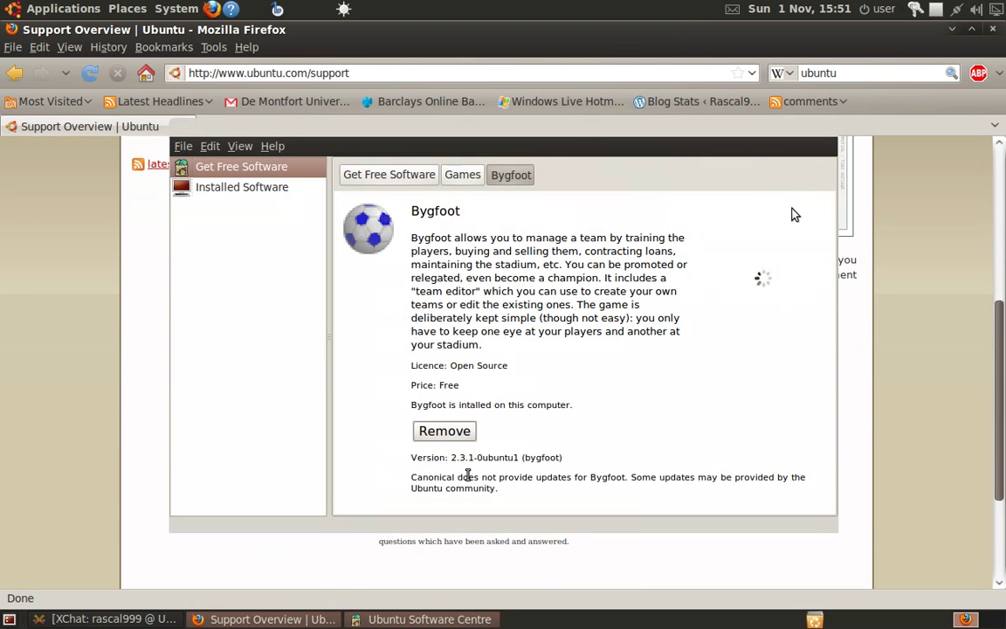
{"action": "left_click", "coordinate": [827, 126]}
{"action": "scroll", "coordinate": [871, 341], "scroll_direction": "up", "scroll_amount": 7}
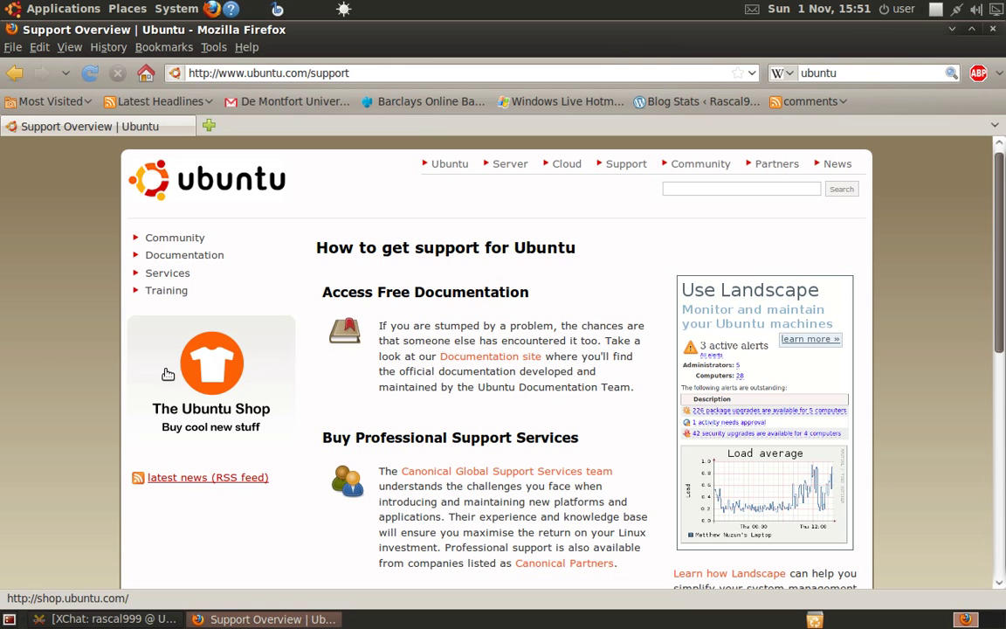
{"action": "left_click", "coordinate": [382, 74]}
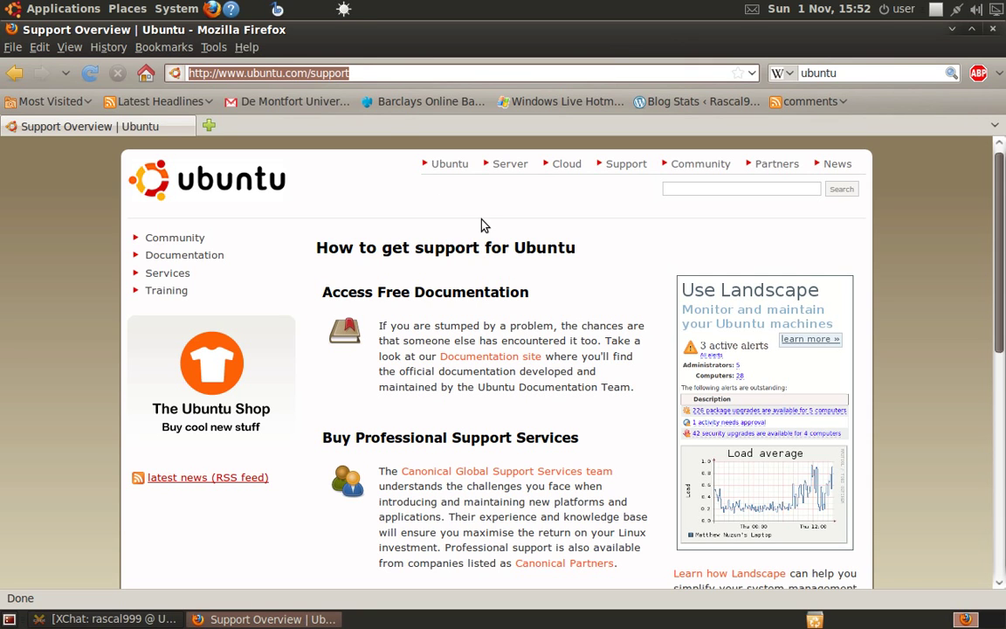
{"action": "left_click", "coordinate": [436, 202]}
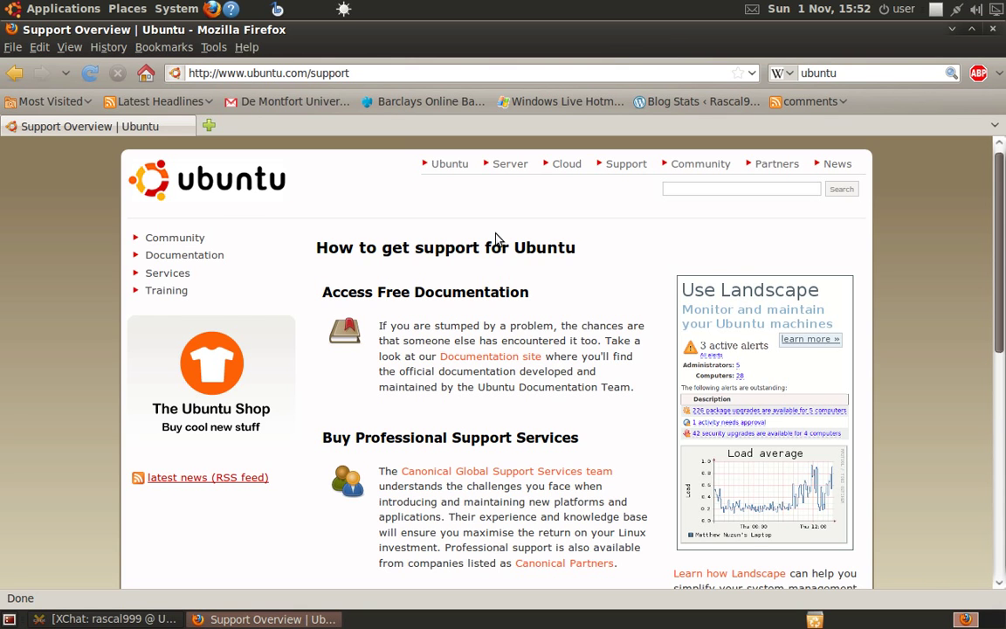
{"action": "scroll", "coordinate": [485, 367], "scroll_direction": "down", "scroll_amount": 5}
{"action": "scroll", "coordinate": [482, 421], "scroll_direction": "up", "scroll_amount": 5}
Go via the home page to the Download Ubuntu page and scroll its Ubuntu Desktop 9.10 steps.
{"action": "left_click", "coordinate": [163, 181]}
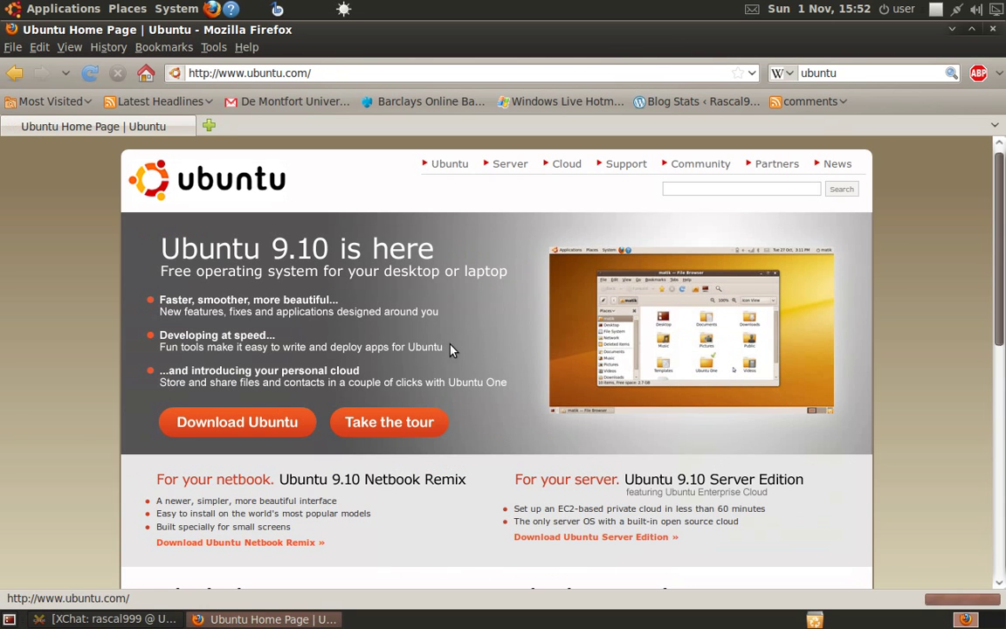
{"action": "left_click", "coordinate": [253, 422]}
{"action": "scroll", "coordinate": [519, 401], "scroll_direction": "down", "scroll_amount": 1}
{"action": "scroll", "coordinate": [489, 411], "scroll_direction": "down", "scroll_amount": 2}
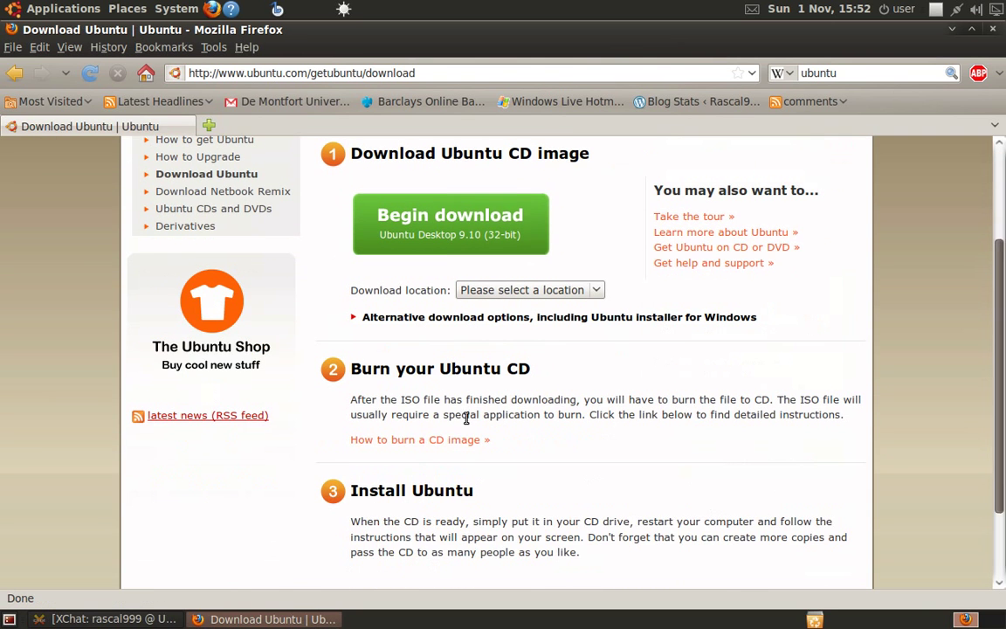
{"action": "scroll", "coordinate": [460, 417], "scroll_direction": "up", "scroll_amount": 1}
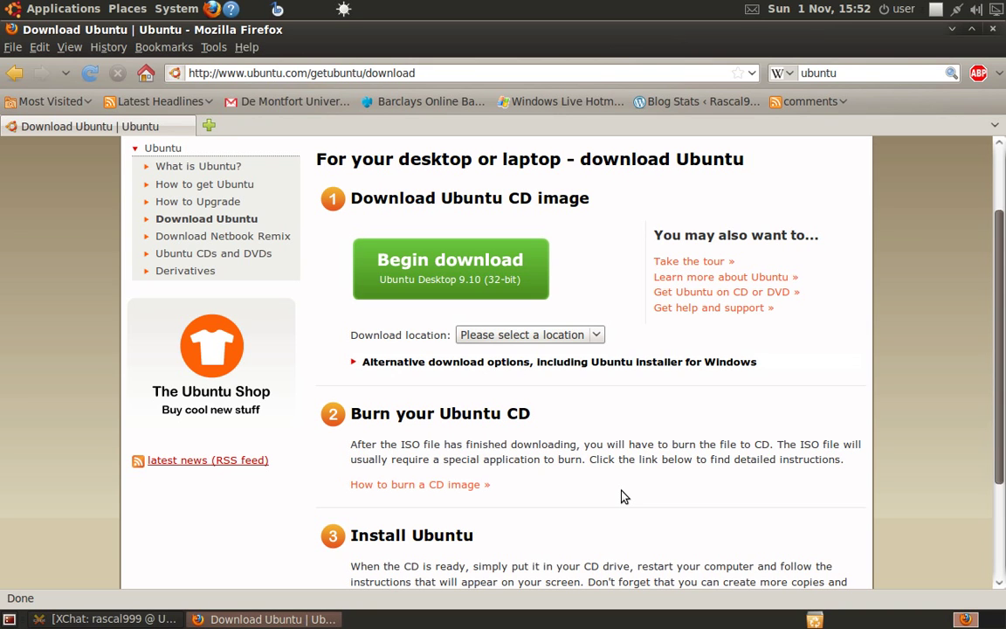
{"action": "scroll", "coordinate": [622, 496], "scroll_direction": "up", "scroll_amount": 2}
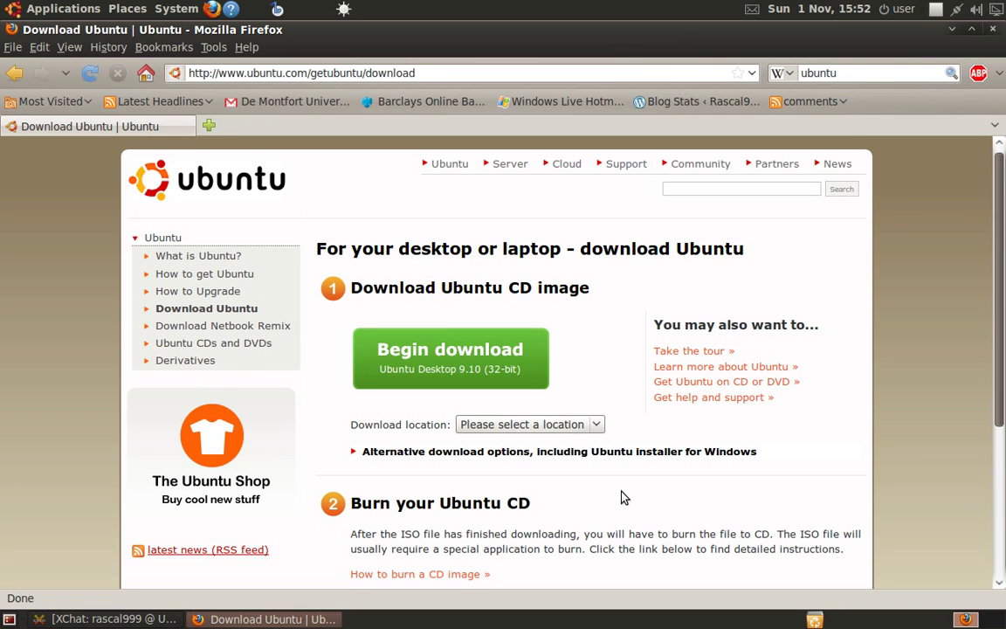